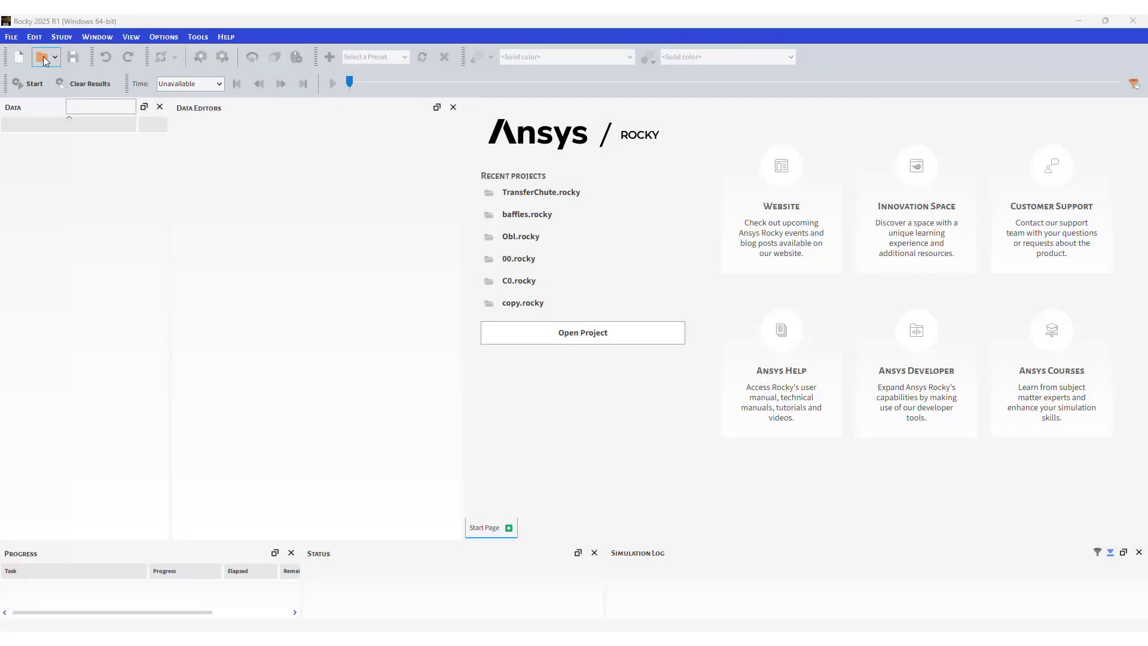
# Open the TransferChute.rocky project from the Open Project dialog
pyautogui.click(43, 56)
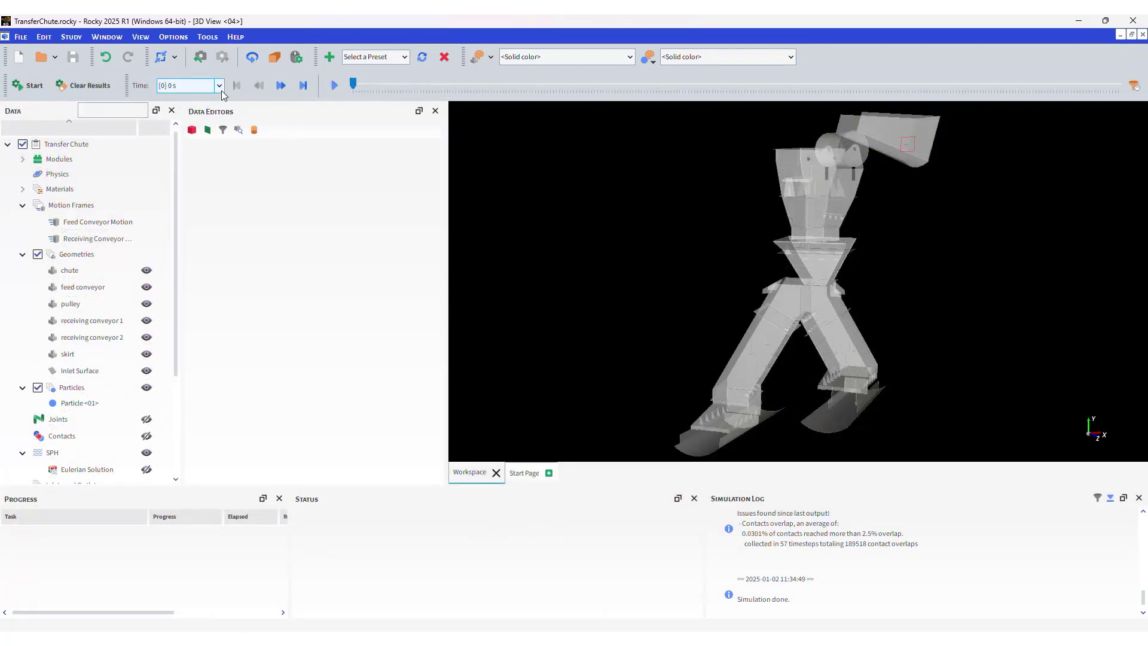
# Jump to the 13 s output, then rewind to the start and play the results
pyautogui.click(219, 86)
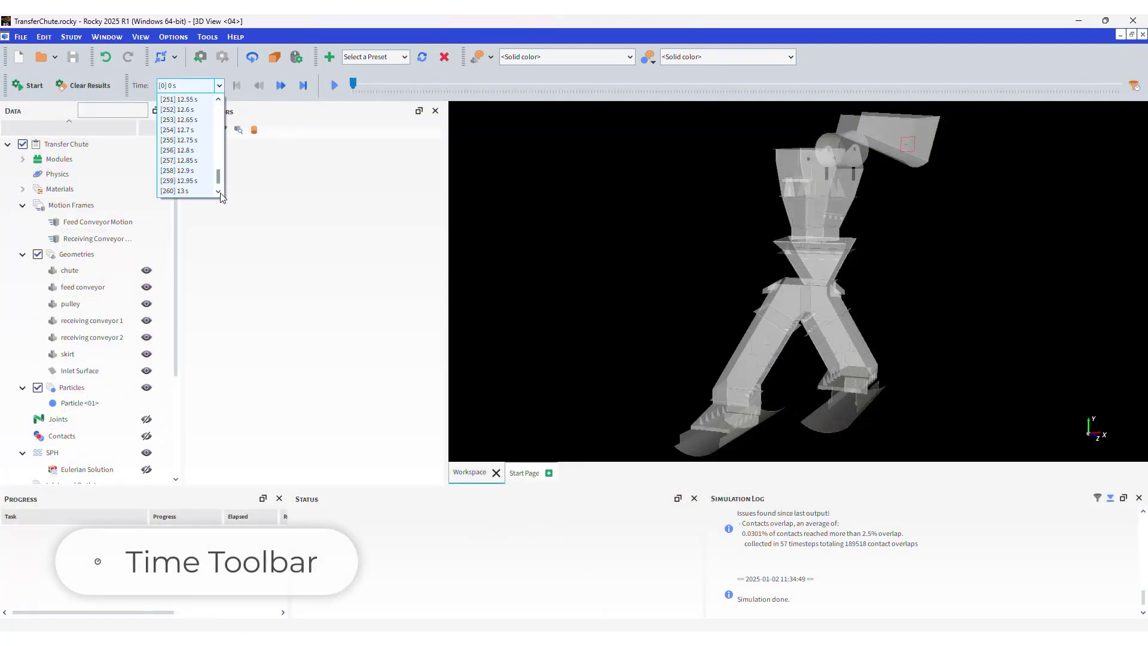
pyautogui.click(220, 192)
pyautogui.click(237, 85)
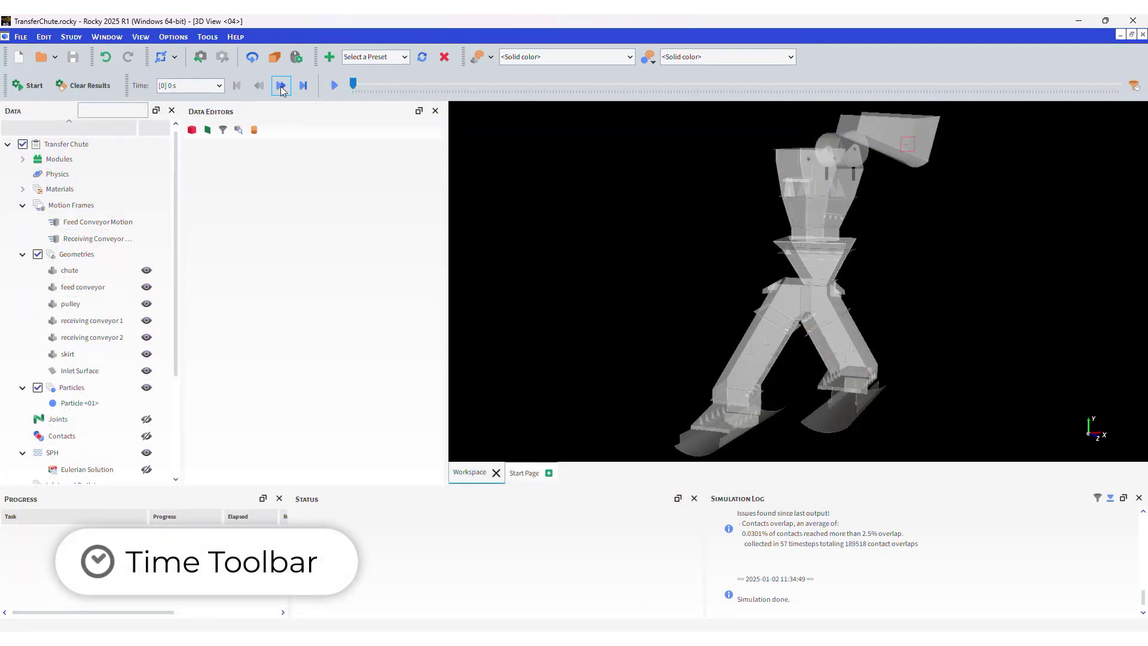
pyautogui.click(281, 85)
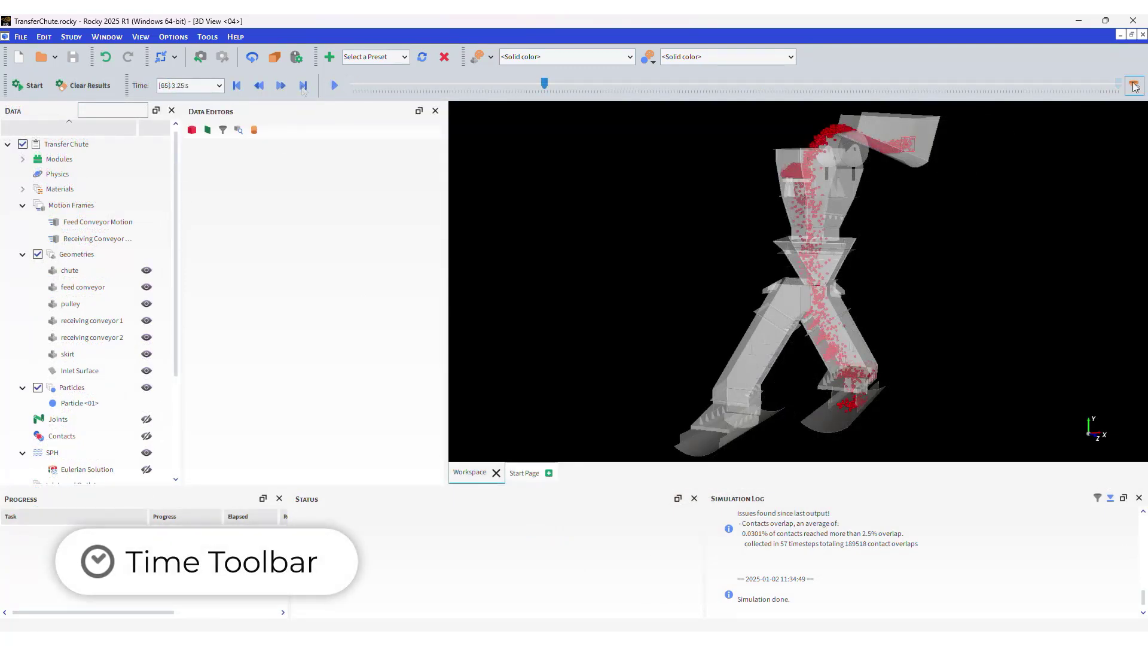
# Enable a time filter with a final time of 6 s and play the filtered results
pyautogui.click(1135, 85)
pyautogui.click(563, 296)
pyautogui.doubleClick(593, 333)
pyautogui.write('6')
pyautogui.click(615, 362)
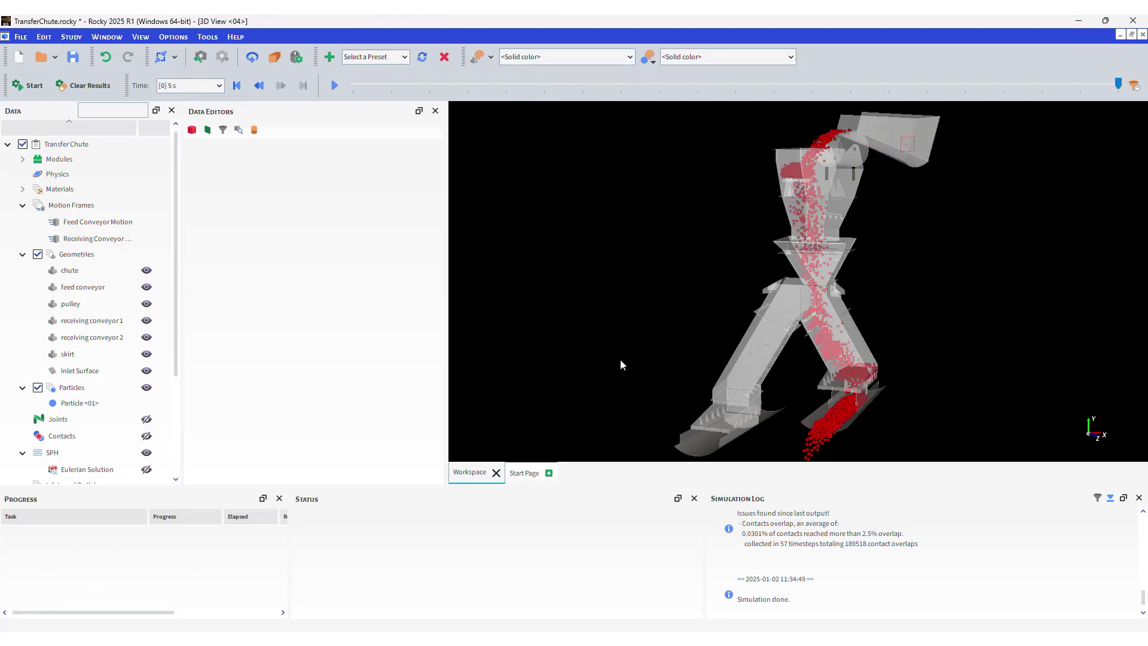
pyautogui.click(335, 85)
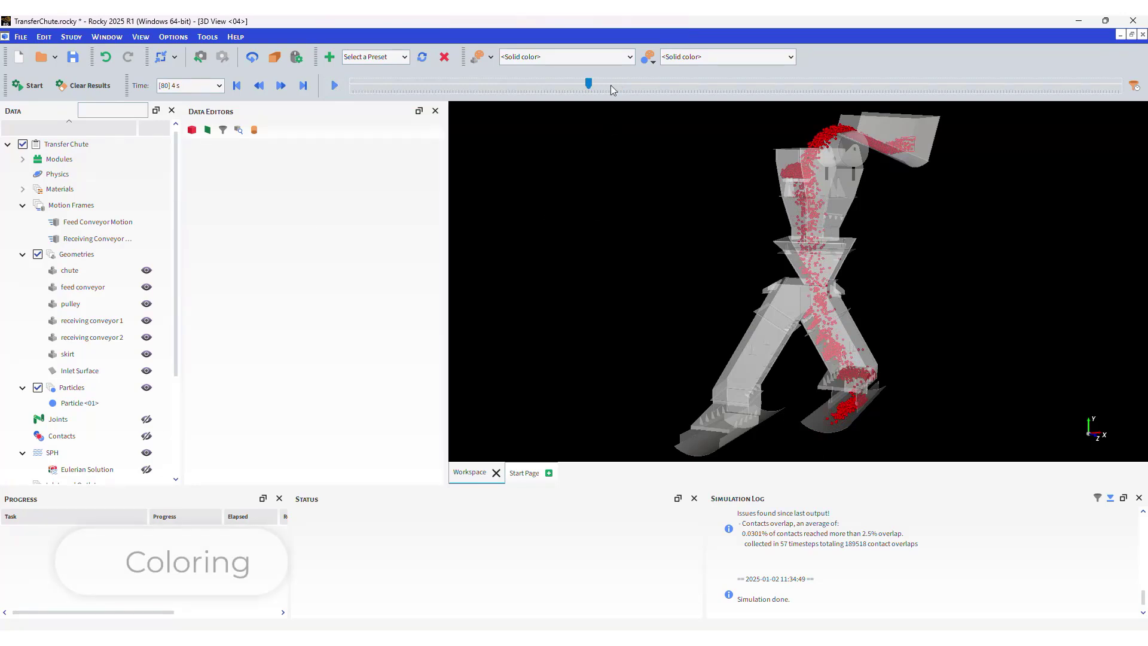
# Browse the geometry and particle coloring property lists in the toolbar
pyautogui.click(632, 57)
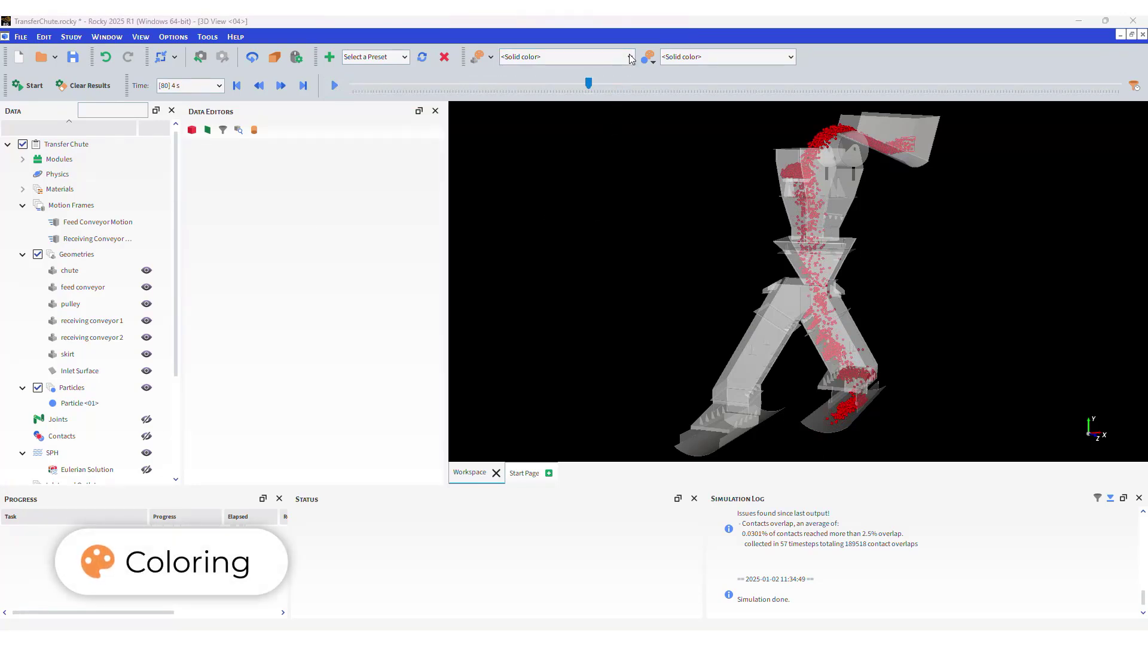
pyautogui.click(631, 57)
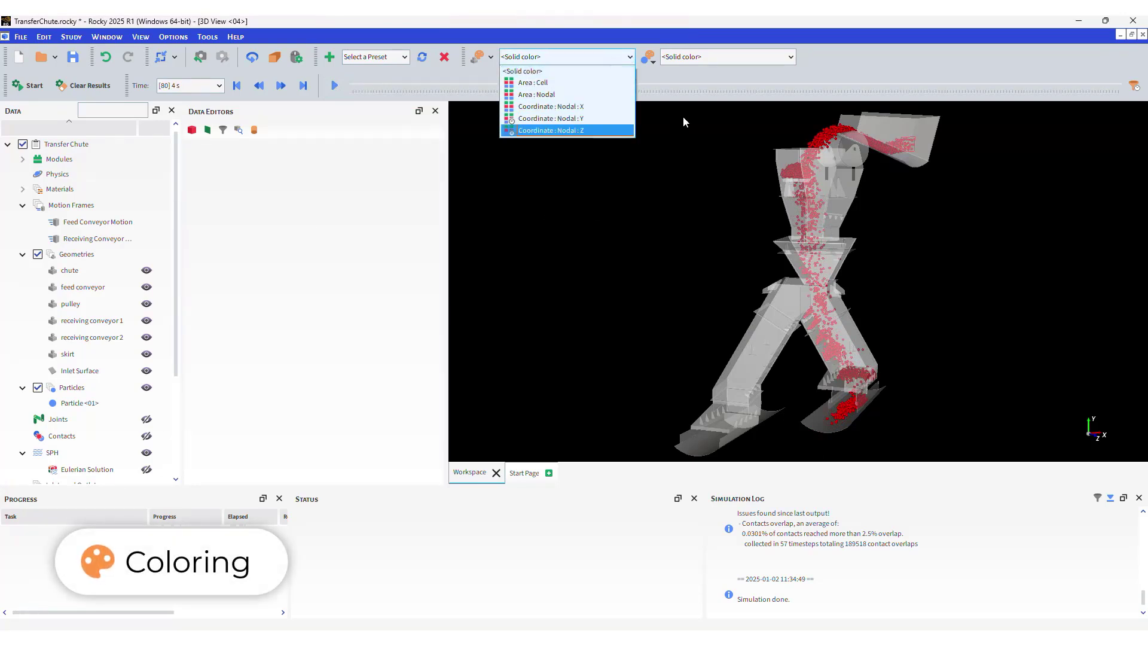
pyautogui.click(722, 58)
pyautogui.scroll(-1, 790, 100)
pyautogui.scroll(-5, 790, 99)
pyautogui.press('Escape')
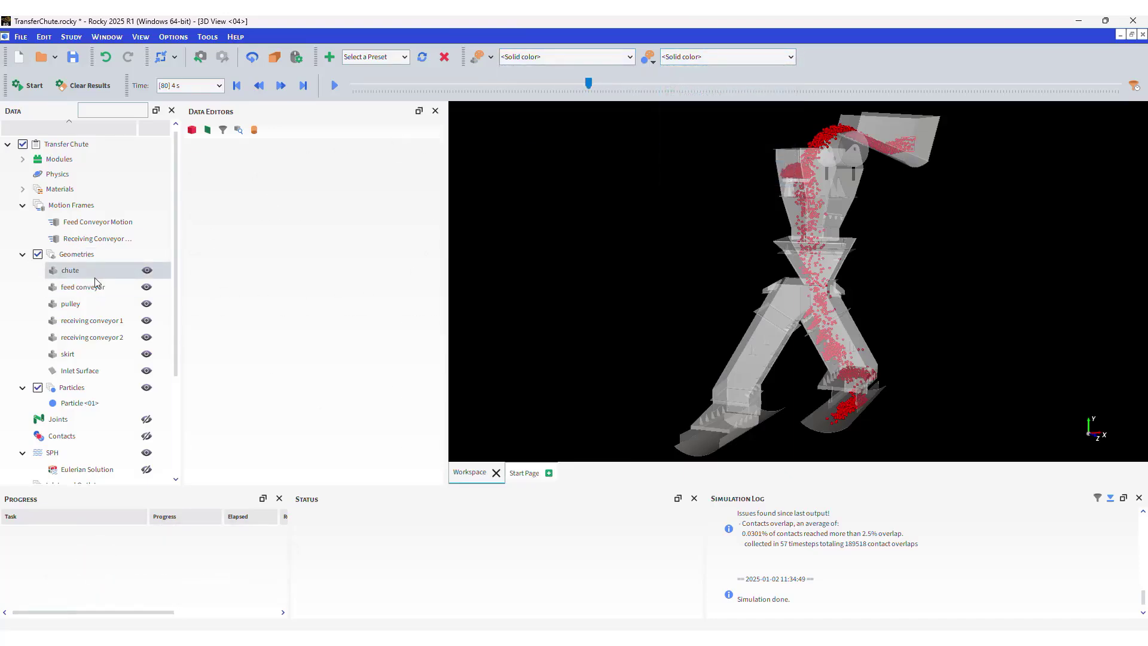
# Expand the chute's Edges and Nodes coloring options, then select Particles
pyautogui.click(99, 271)
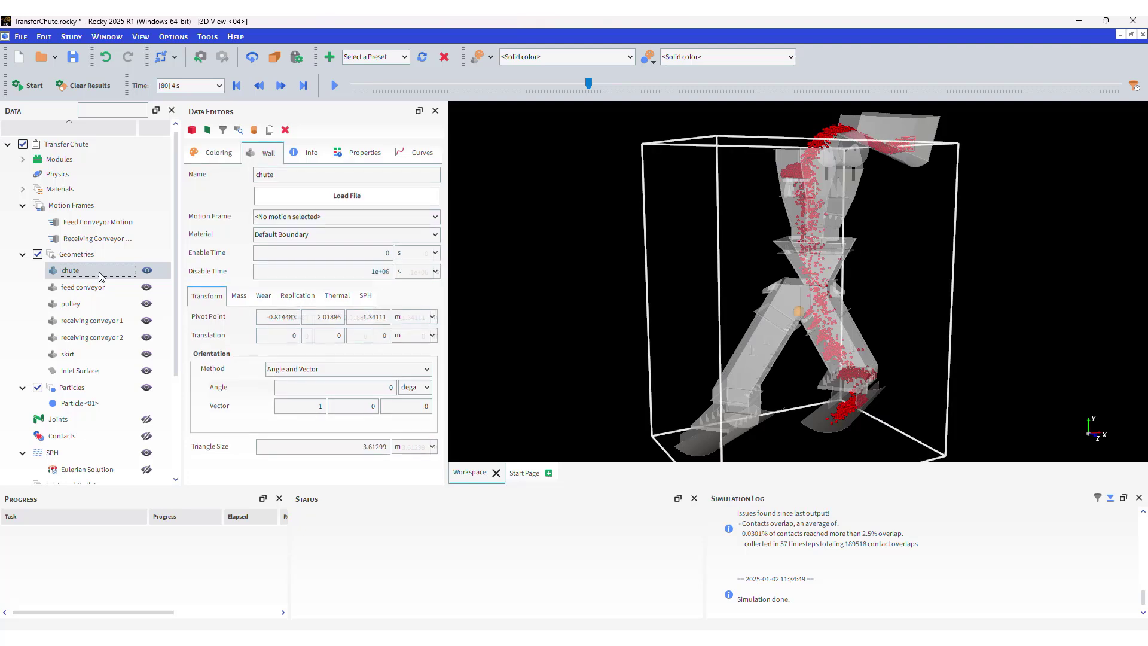
pyautogui.click(219, 153)
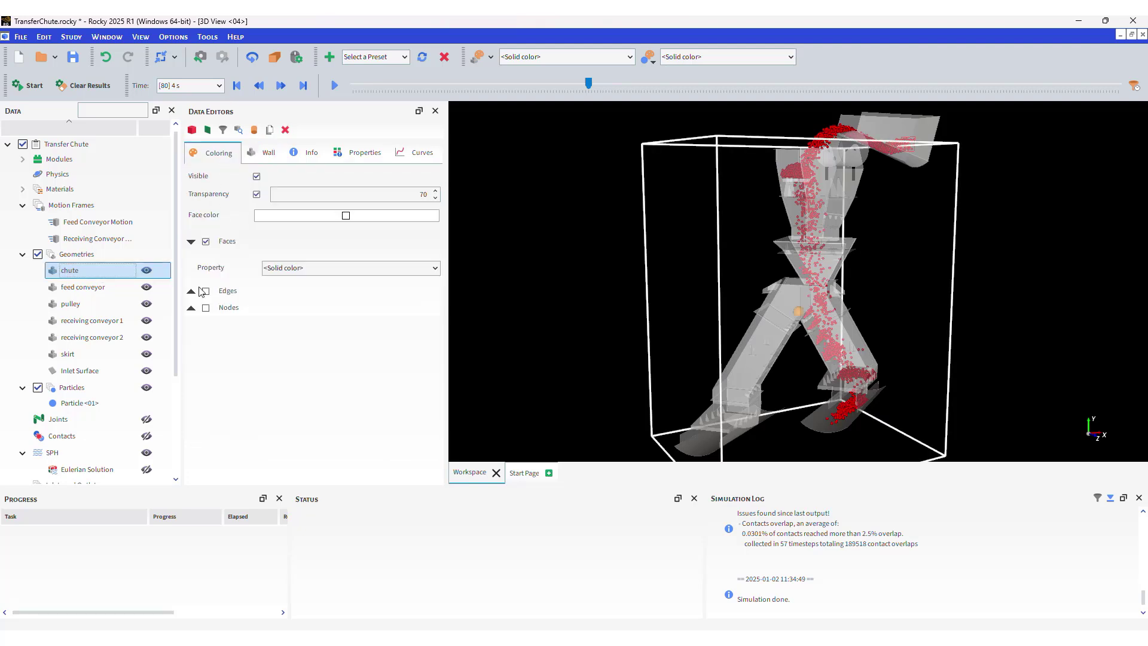
pyautogui.click(191, 291)
pyautogui.click(191, 350)
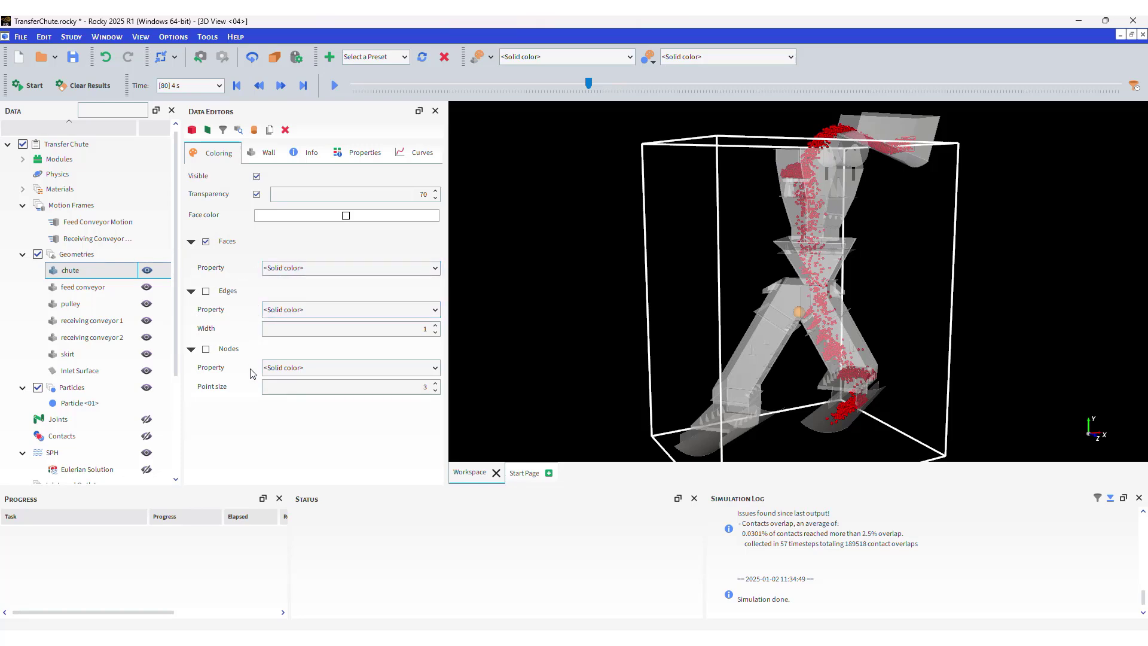
pyautogui.click(72, 388)
pyautogui.click(321, 153)
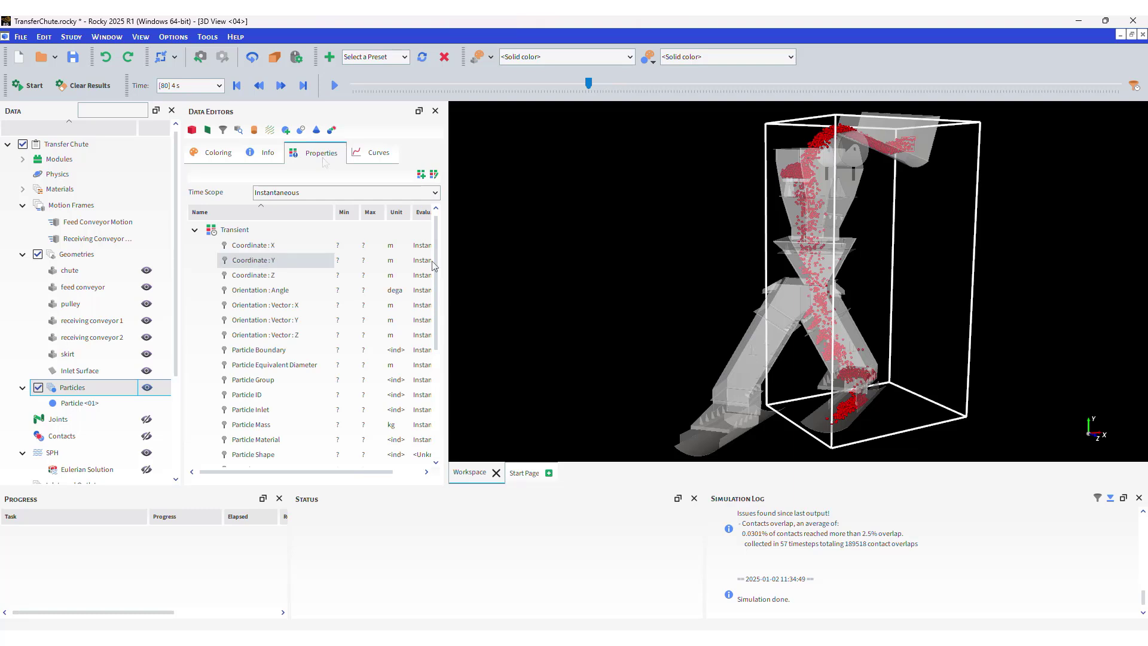
pyautogui.moveTo(435, 274); pyautogui.dragTo(435, 378)
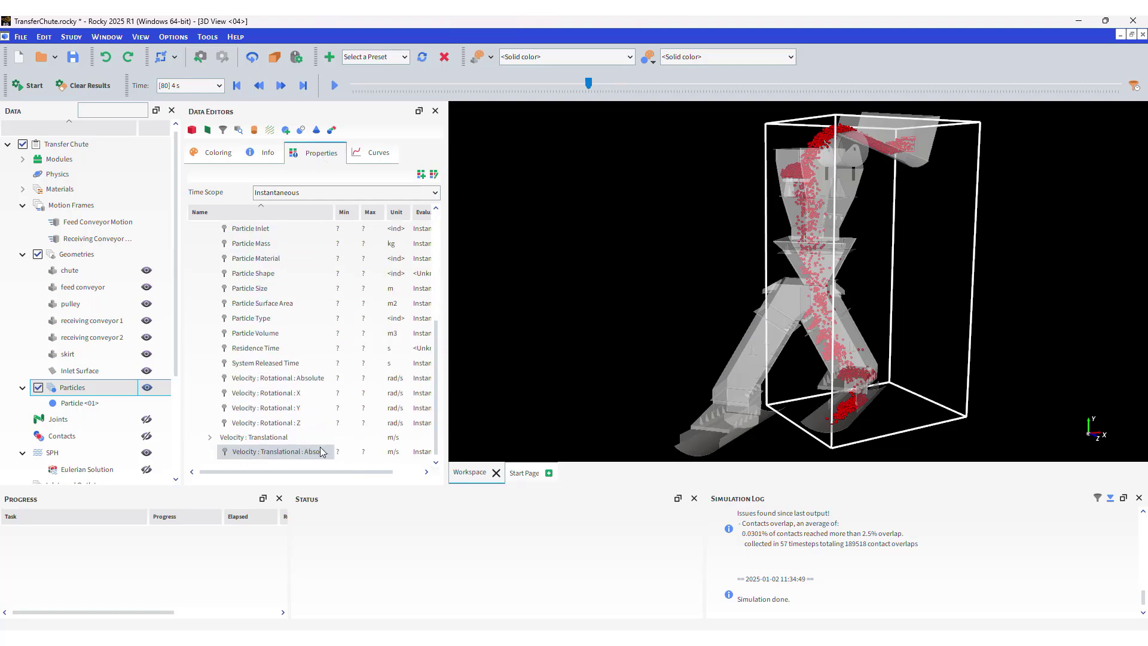
pyautogui.moveTo(287, 451); pyautogui.dragTo(793, 177)
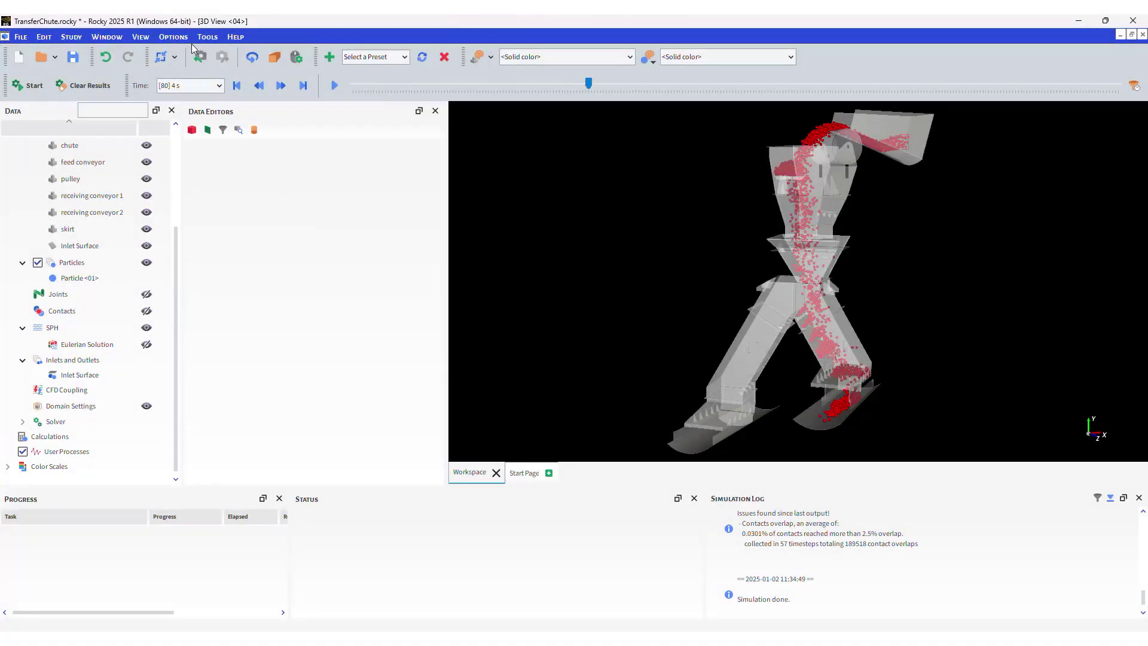
# Build a chute animation with keyframes at 0 s and 13 s
pyautogui.click(206, 37)
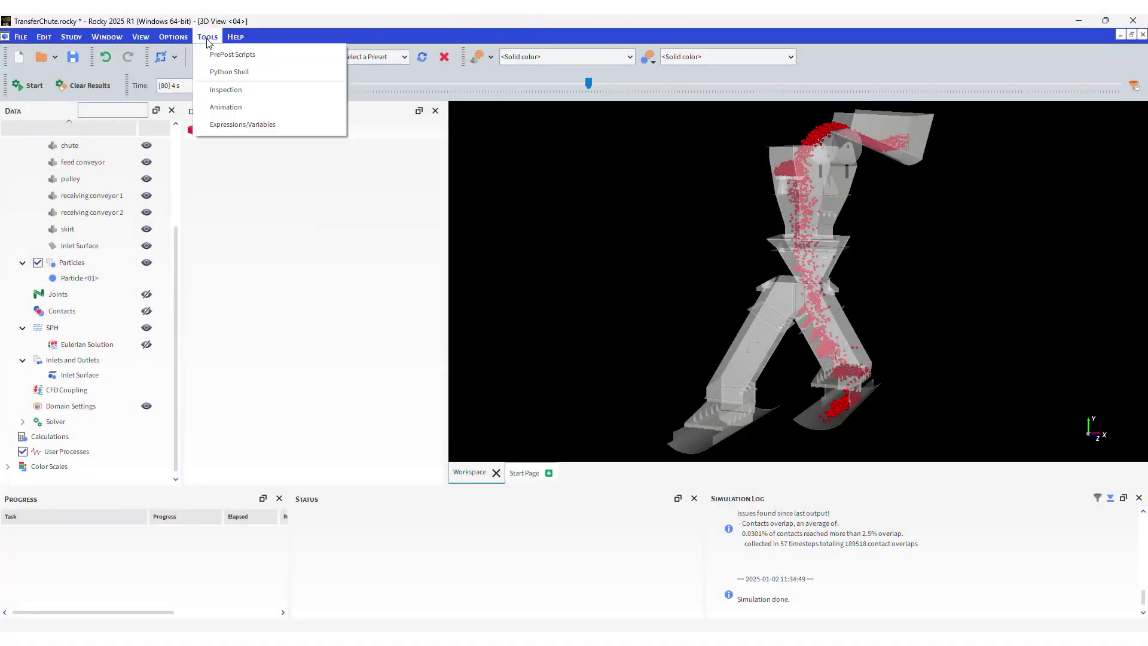
pyautogui.click(272, 108)
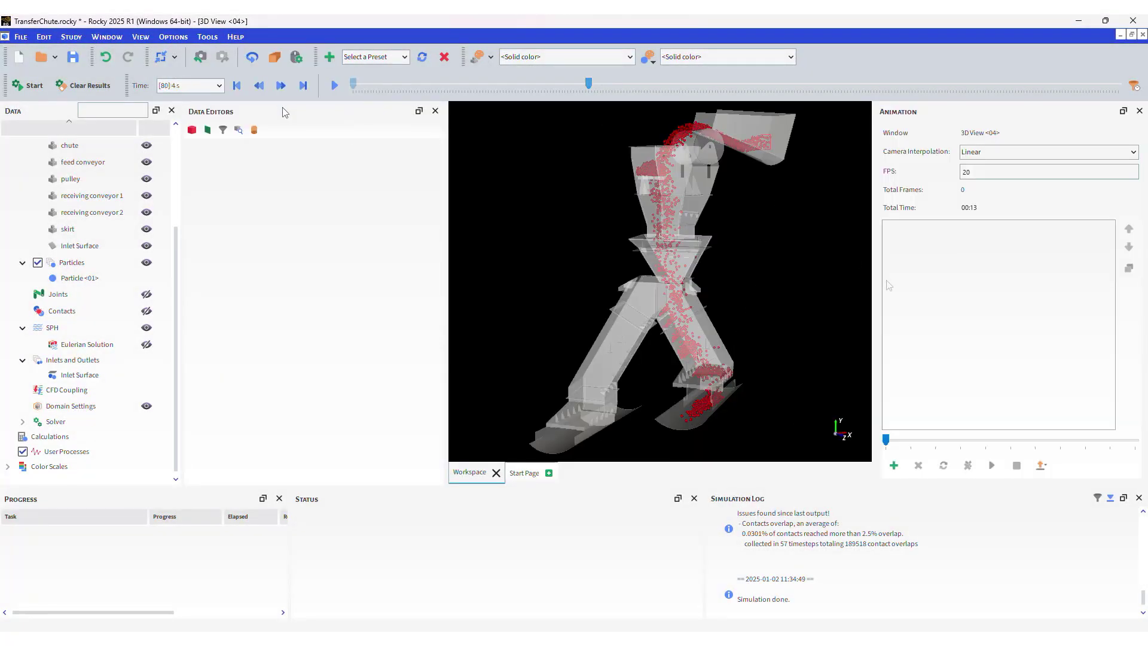
pyautogui.click(894, 465)
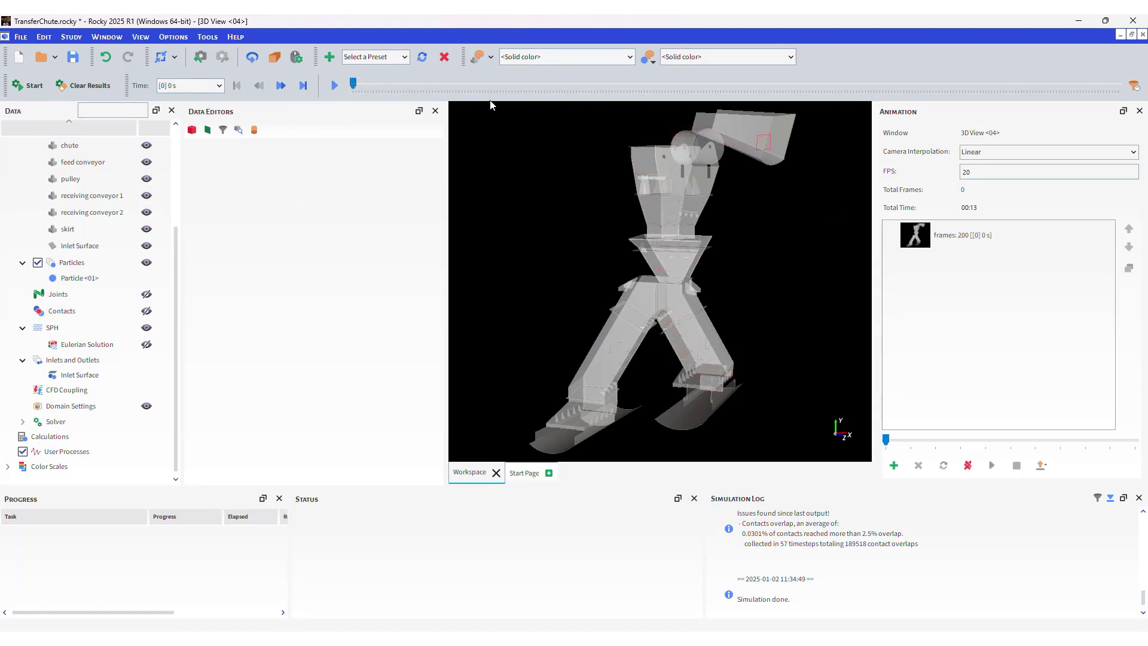
pyautogui.click(303, 85)
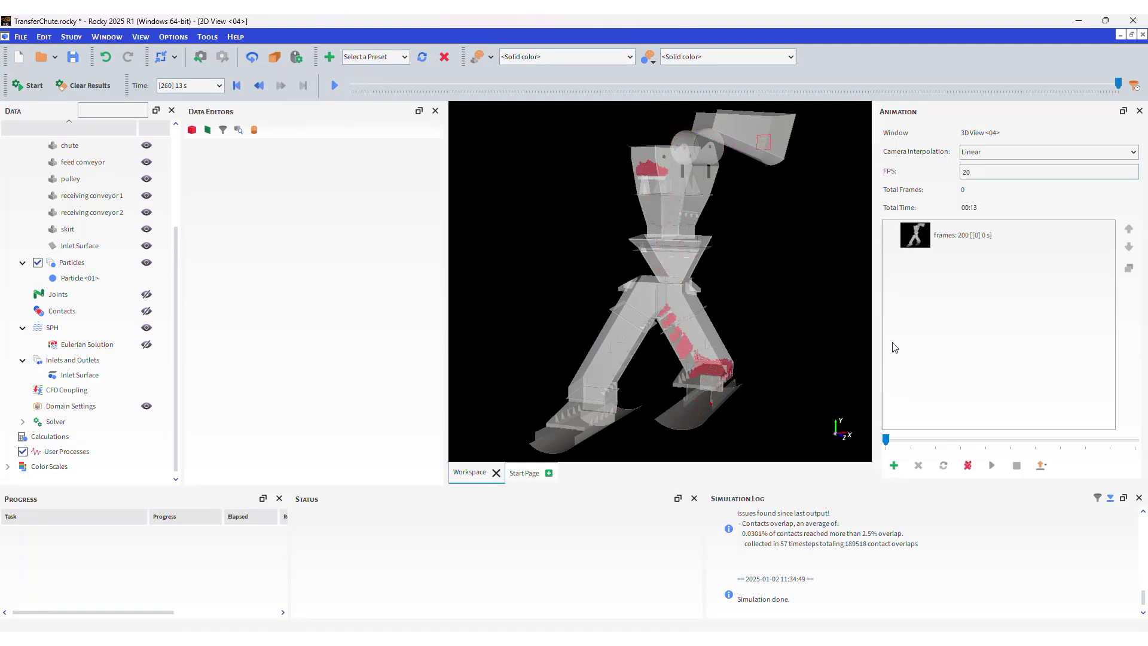
pyautogui.click(894, 465)
# Give the first keyframe 260 frames and preview the animation
pyautogui.click(980, 238)
pyautogui.click(1053, 408)
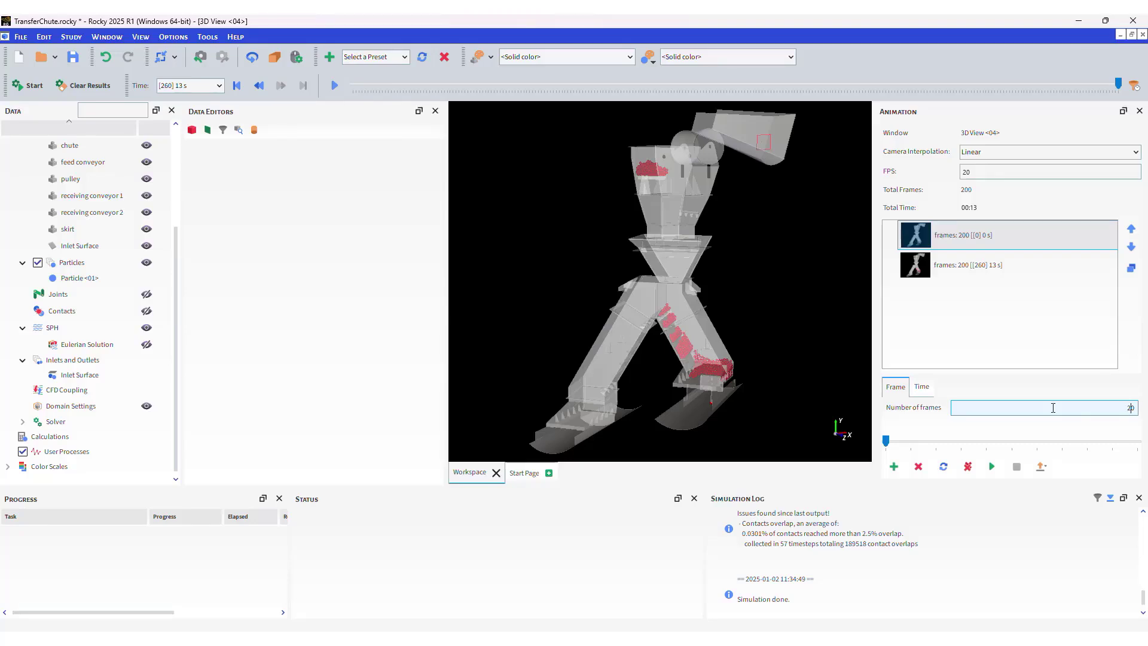
pyautogui.click(992, 466)
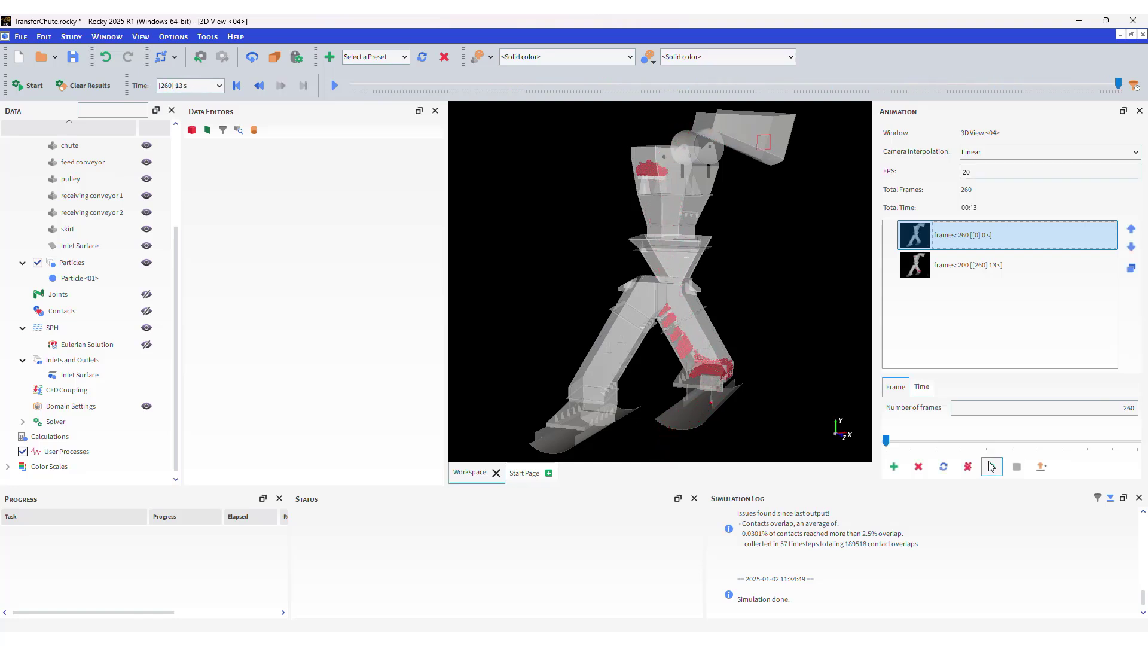
pyautogui.click(1041, 466)
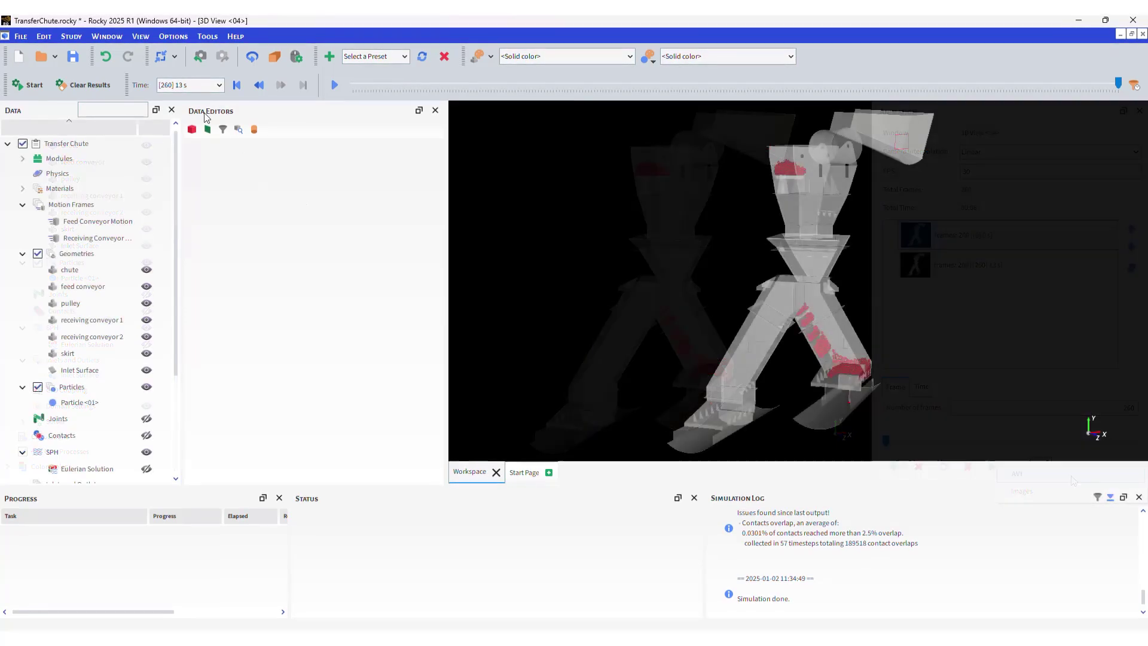
# Create a time plot of the particles' absolute translational velocity showing Average and Max
pyautogui.click(107, 36)
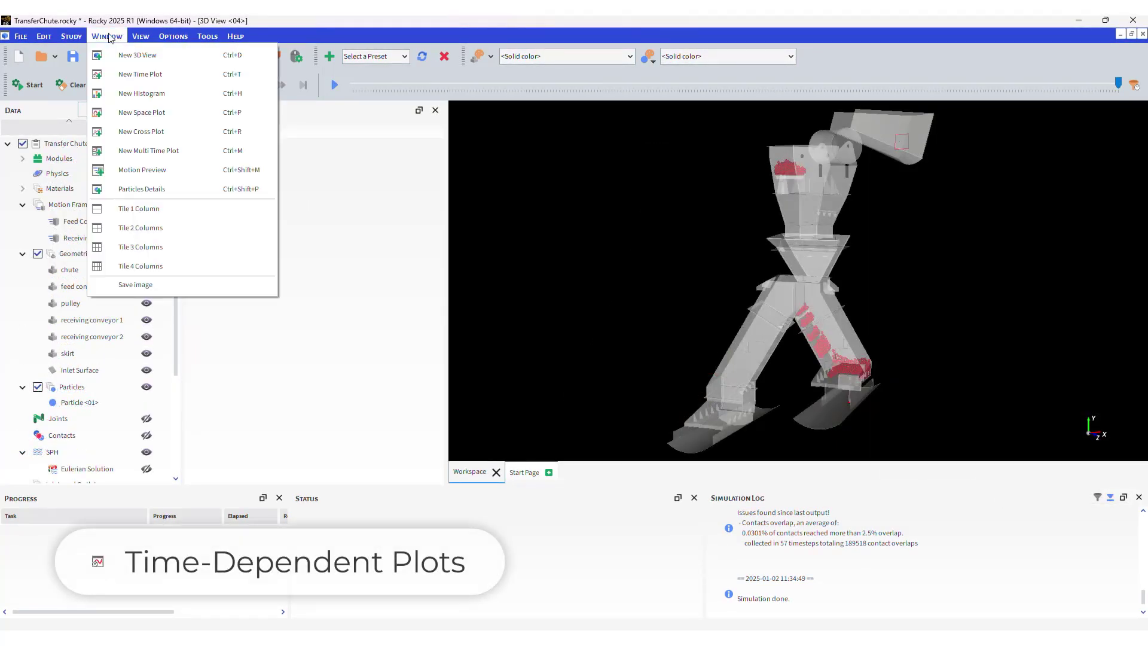
pyautogui.click(132, 75)
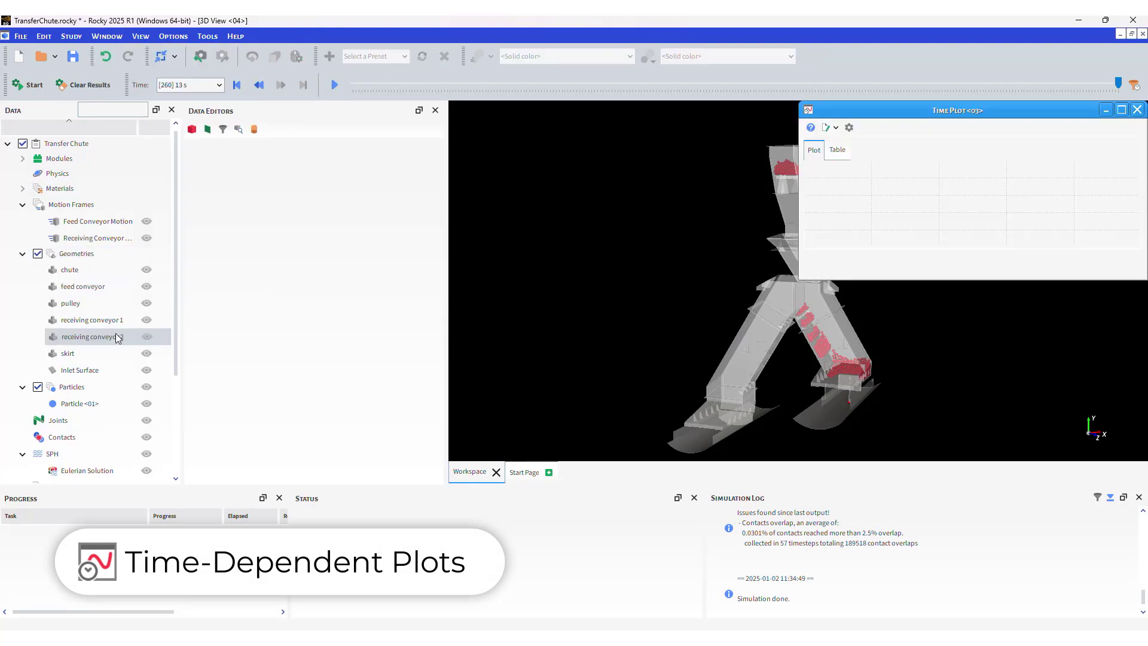
pyautogui.click(109, 386)
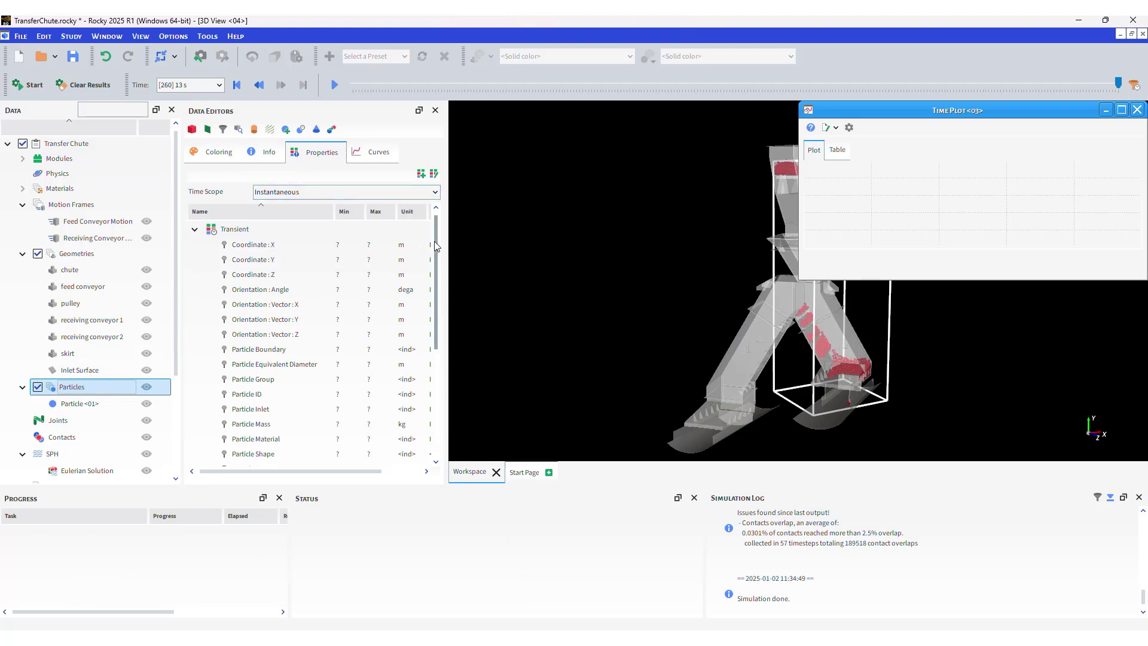
pyautogui.moveTo(435, 242); pyautogui.dragTo(436, 346)
pyautogui.click(325, 451)
pyautogui.moveTo(326, 451); pyautogui.dragTo(897, 242)
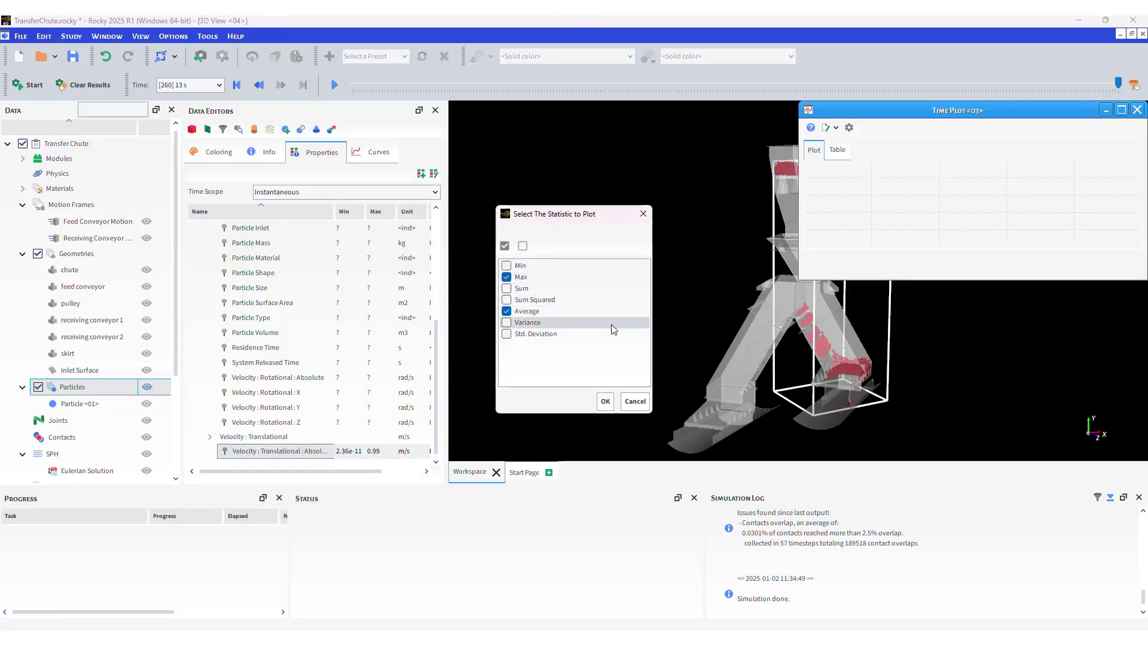
pyautogui.click(605, 400)
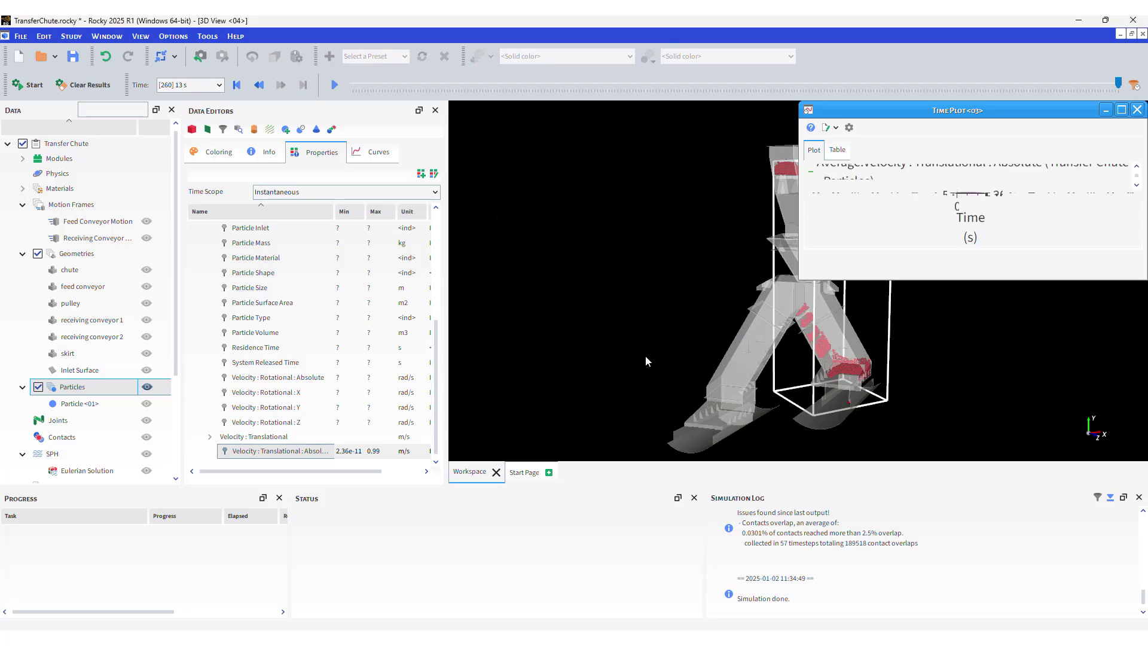
# Browse the curves listed in the Solver's Curves tab
pyautogui.scroll(-2, 77, 359)
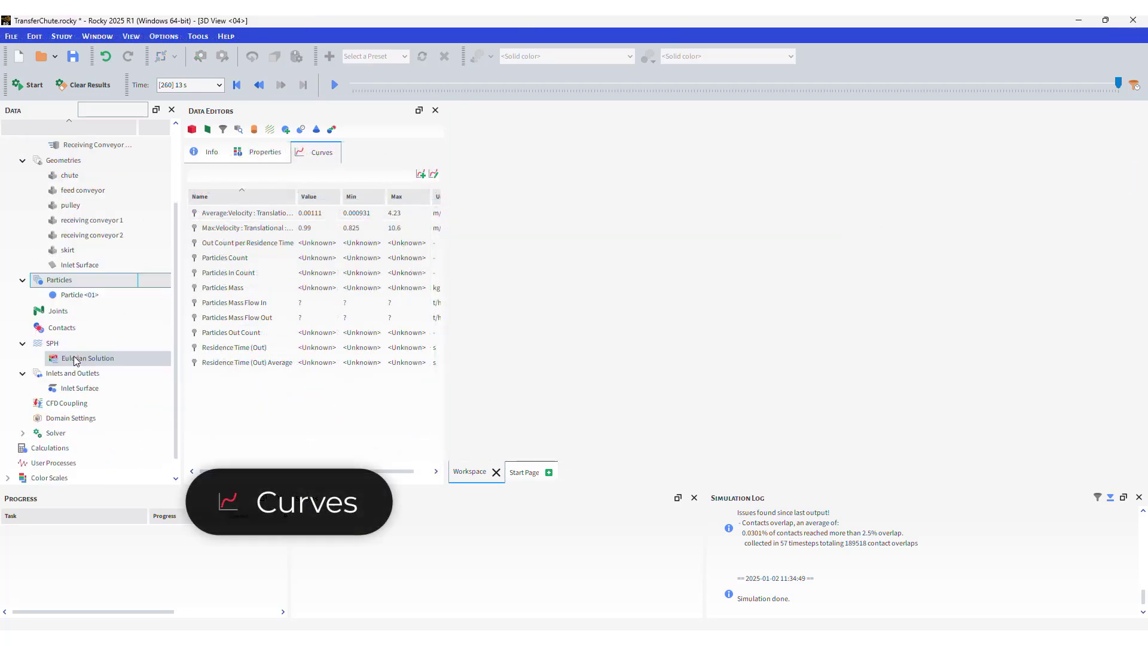
pyautogui.click(85, 438)
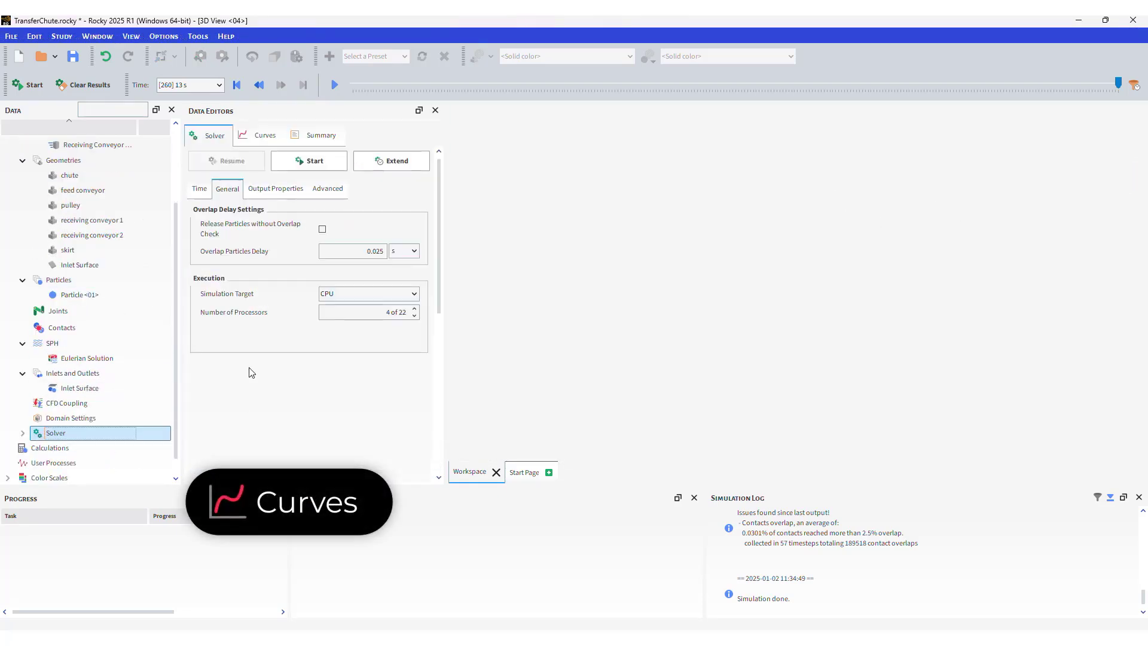
pyautogui.click(270, 136)
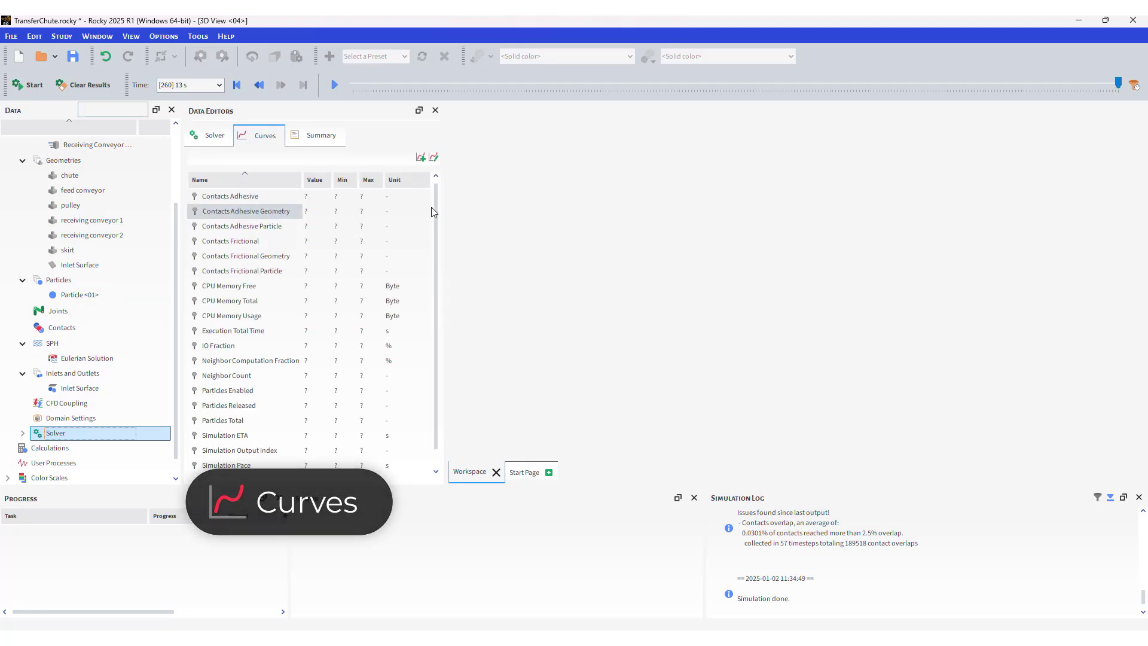
pyautogui.moveTo(436, 207); pyautogui.dragTo(498, 217)
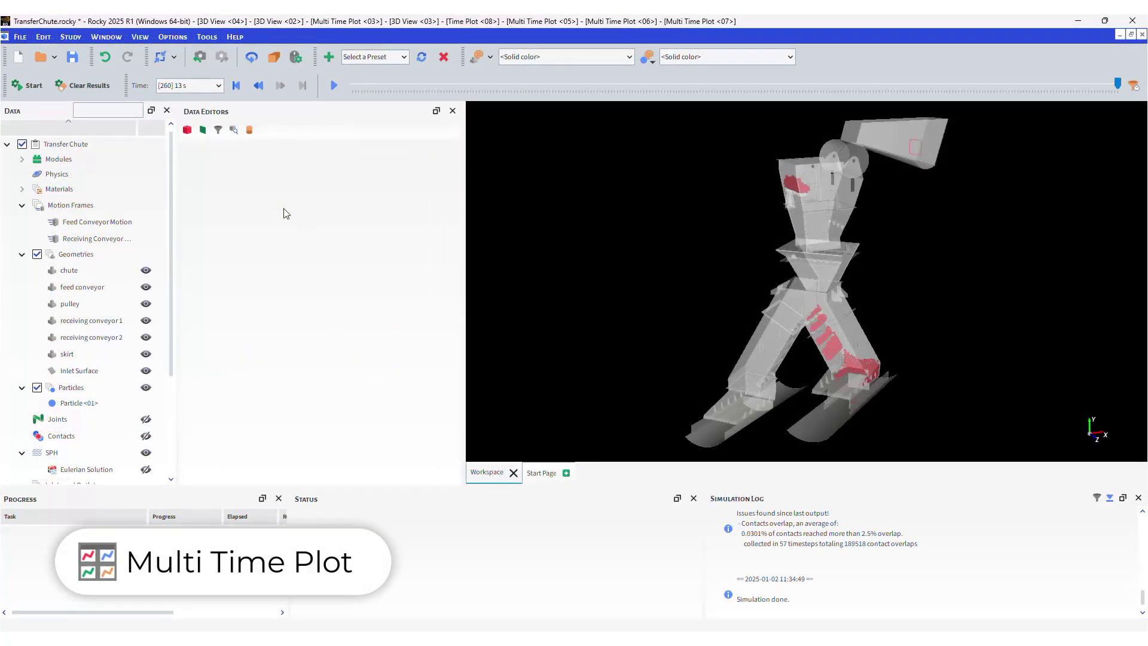
# Create a new multi time plot and enlarge it over the 3D view
pyautogui.click(108, 37)
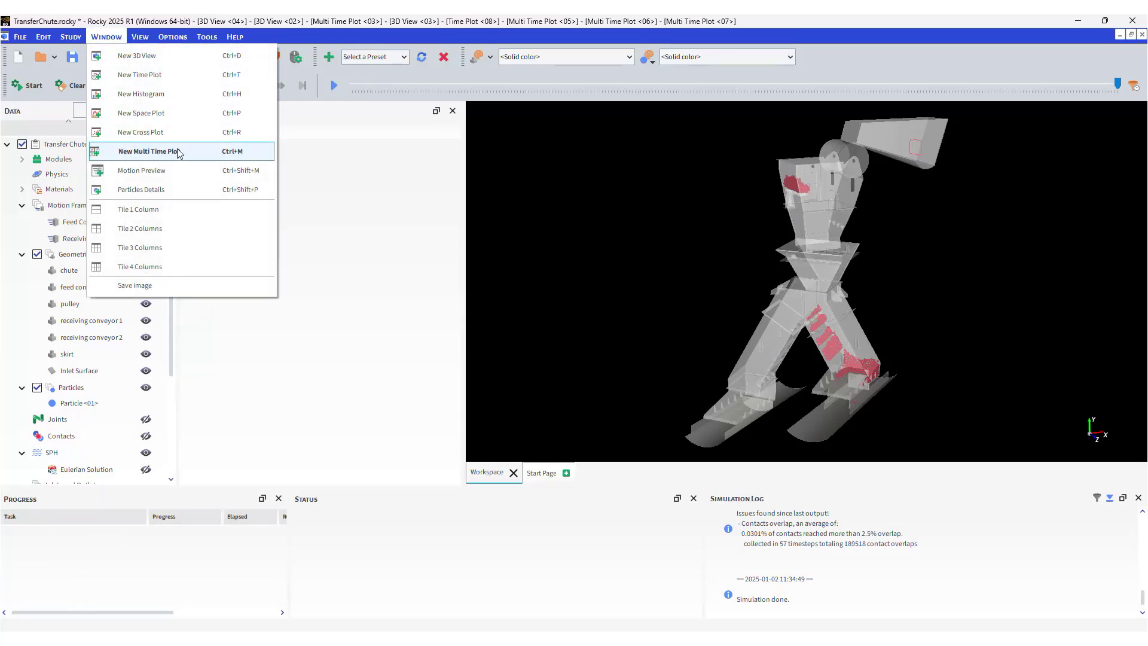
pyautogui.click(199, 152)
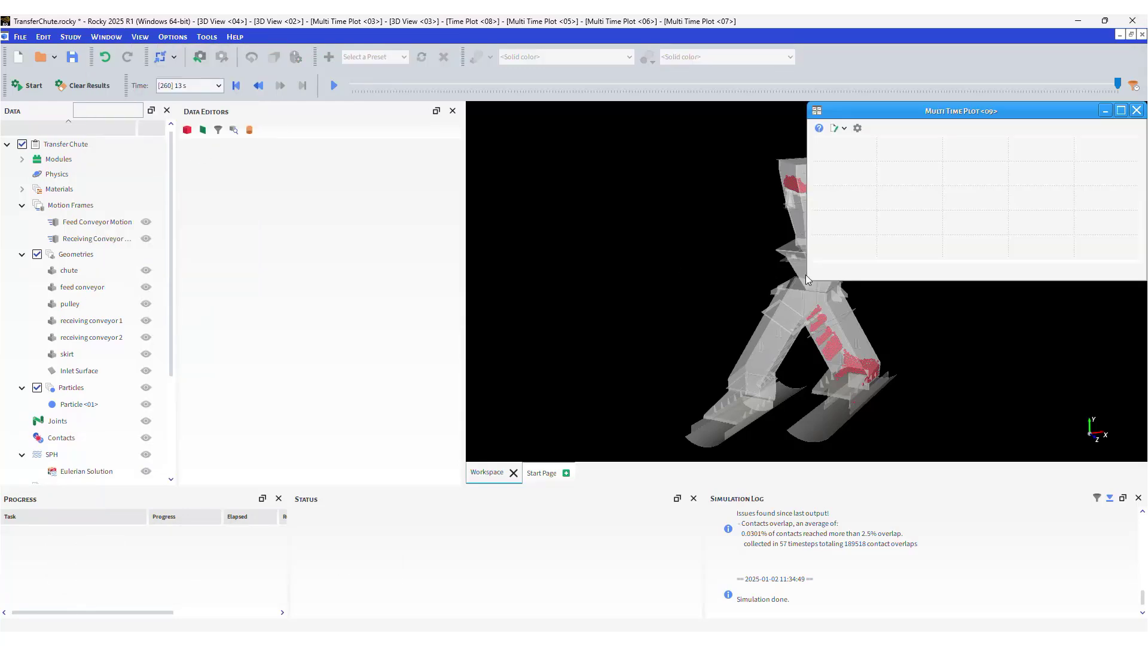
pyautogui.moveTo(810, 275); pyautogui.dragTo(496, 446)
pyautogui.moveTo(878, 110); pyautogui.dragTo(870, 116)
# Add Particles In Count, Particles Out Count and Particles Count curves to the multi time plot
pyautogui.click(71, 388)
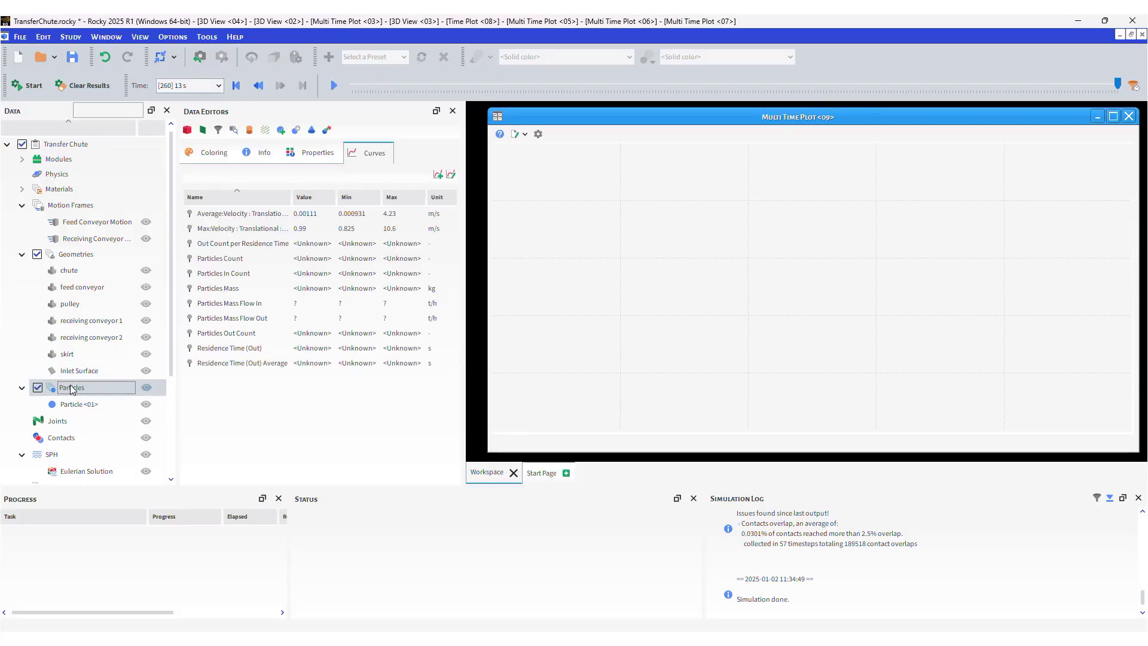
pyautogui.click(243, 274)
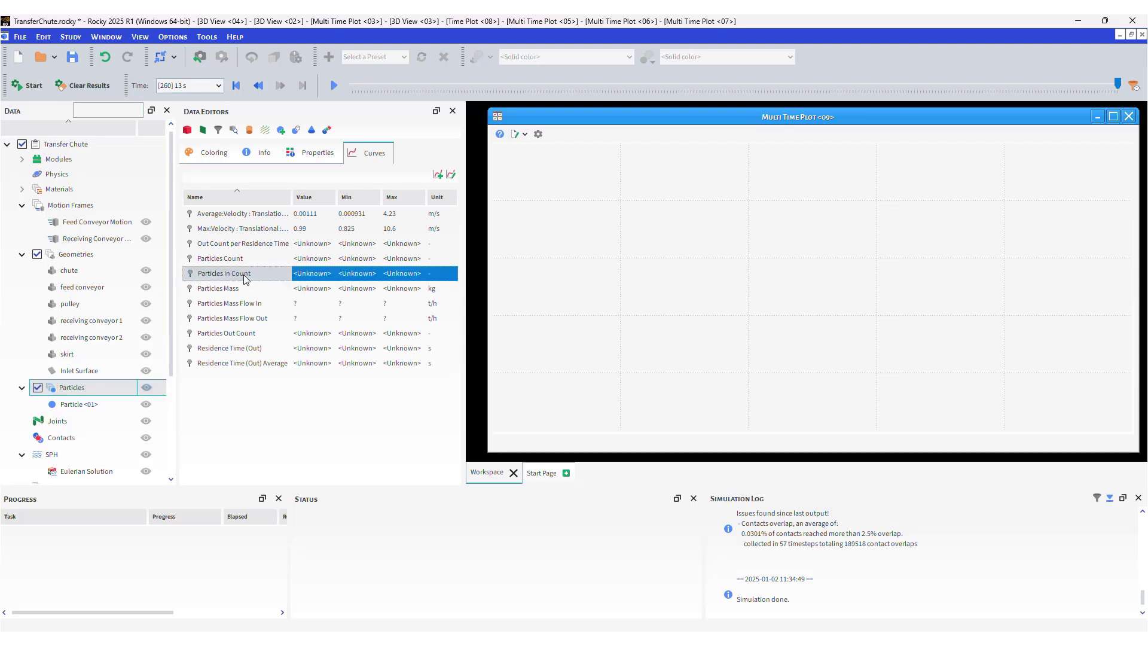
pyautogui.moveTo(243, 274); pyautogui.dragTo(572, 239)
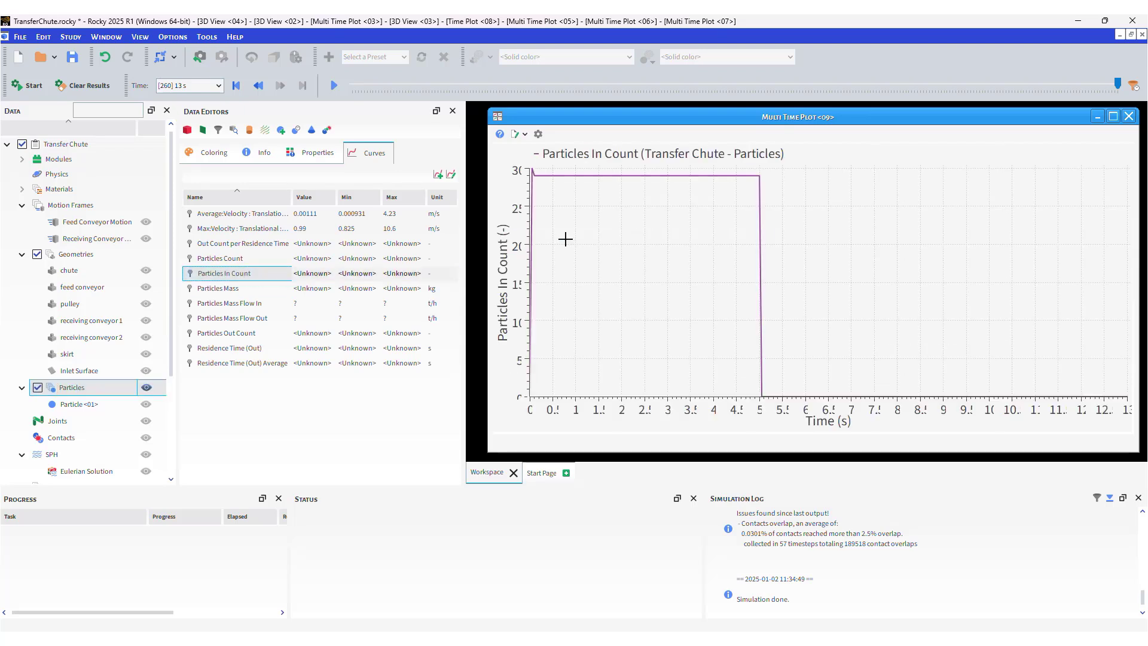
pyautogui.click(251, 336)
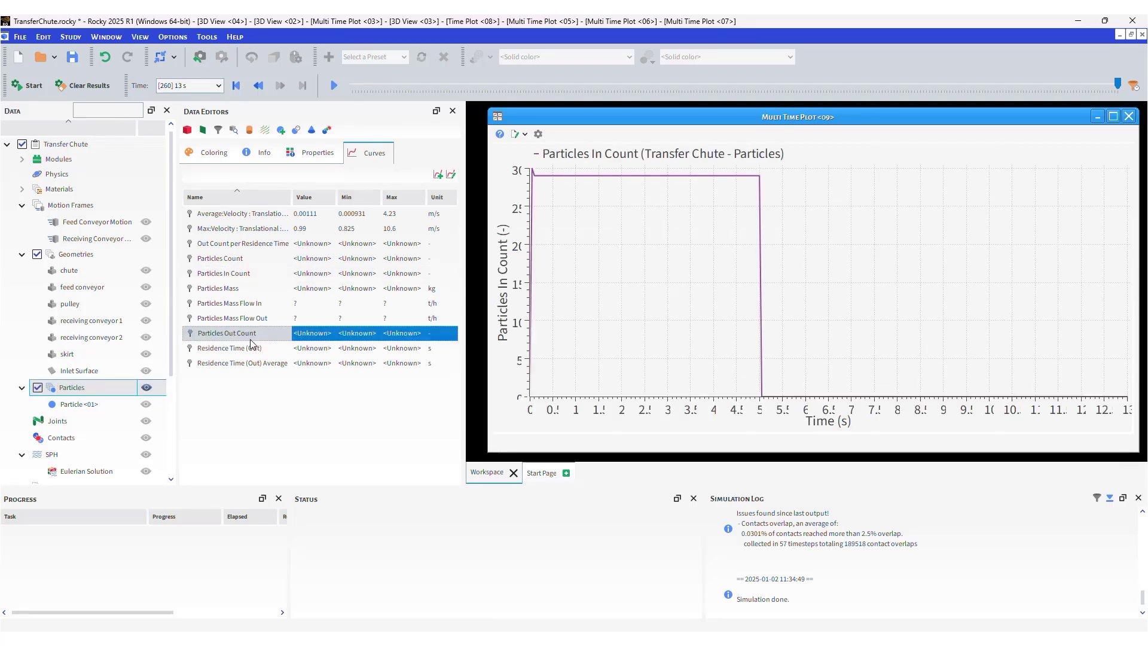
pyautogui.moveTo(250, 339); pyautogui.dragTo(836, 252)
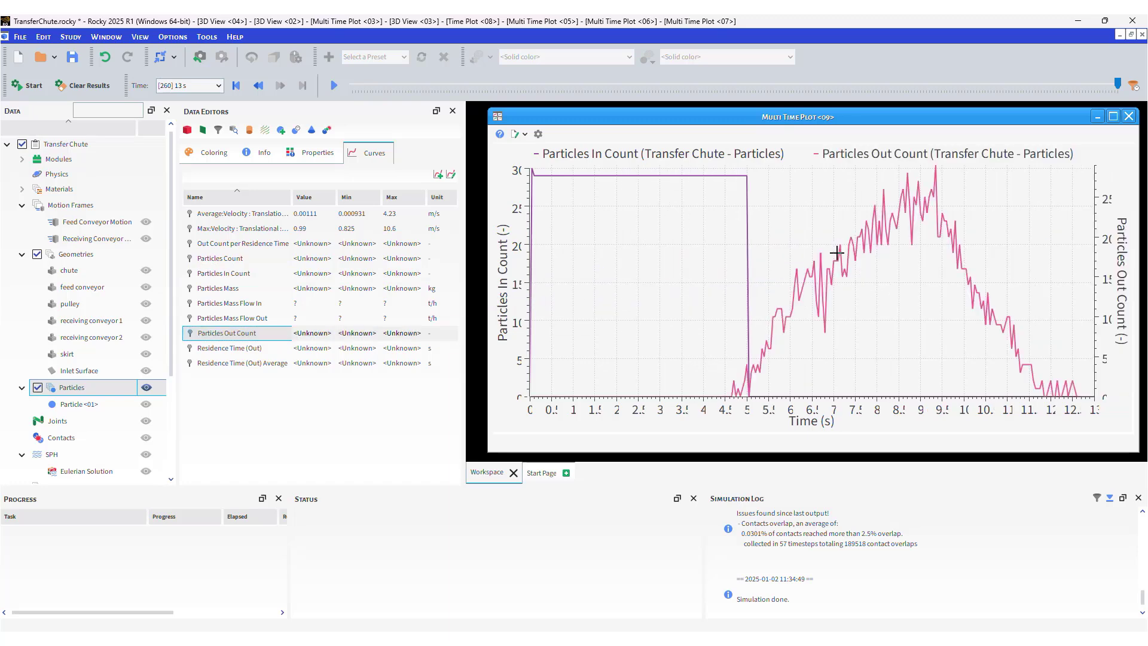
pyautogui.click(272, 416)
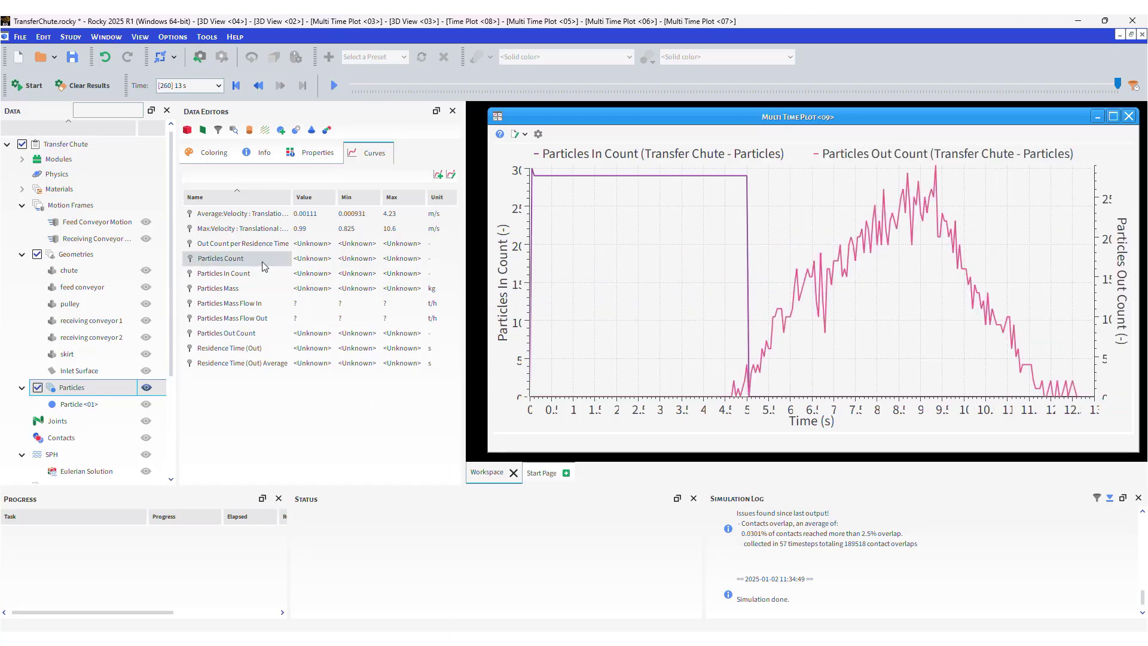
pyautogui.moveTo(261, 260); pyautogui.dragTo(753, 253)
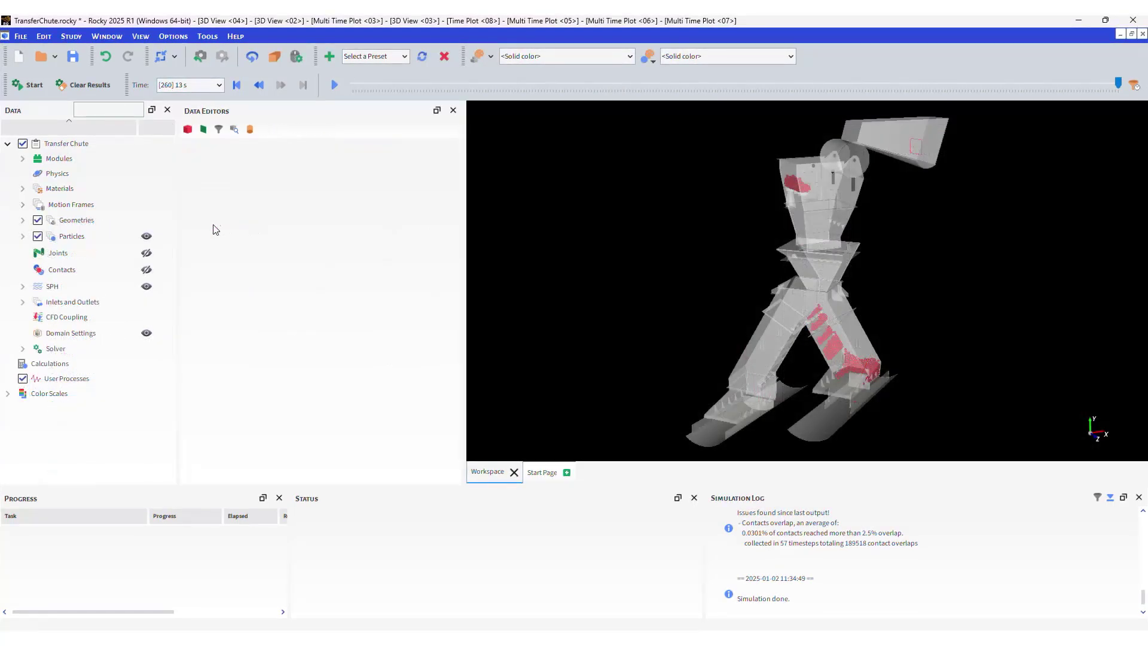
pyautogui.click(116, 218)
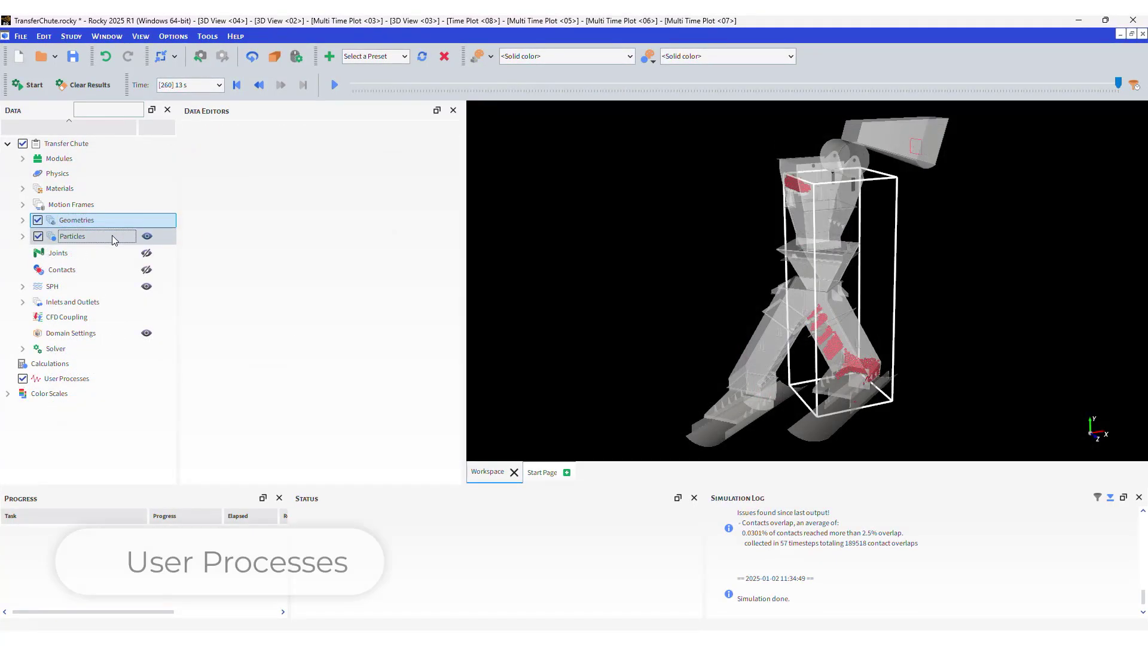
pyautogui.keyDown('ctrl'); pyautogui.click(96, 285); pyautogui.keyUp('ctrl')
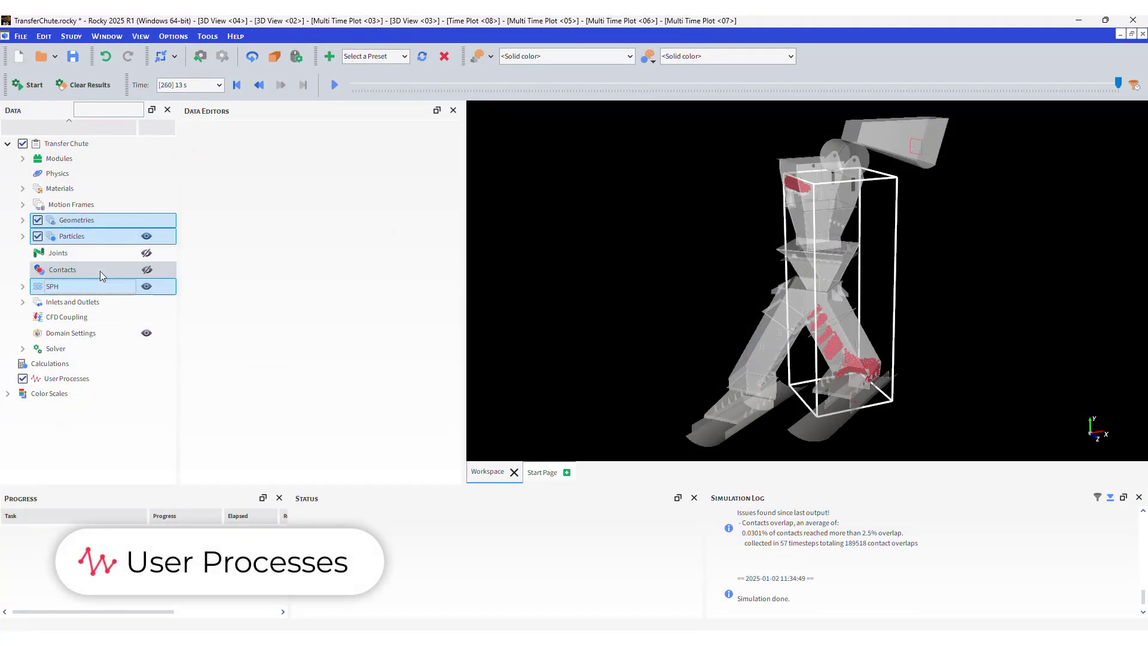
pyautogui.click(105, 237)
pyautogui.rightClick(106, 236)
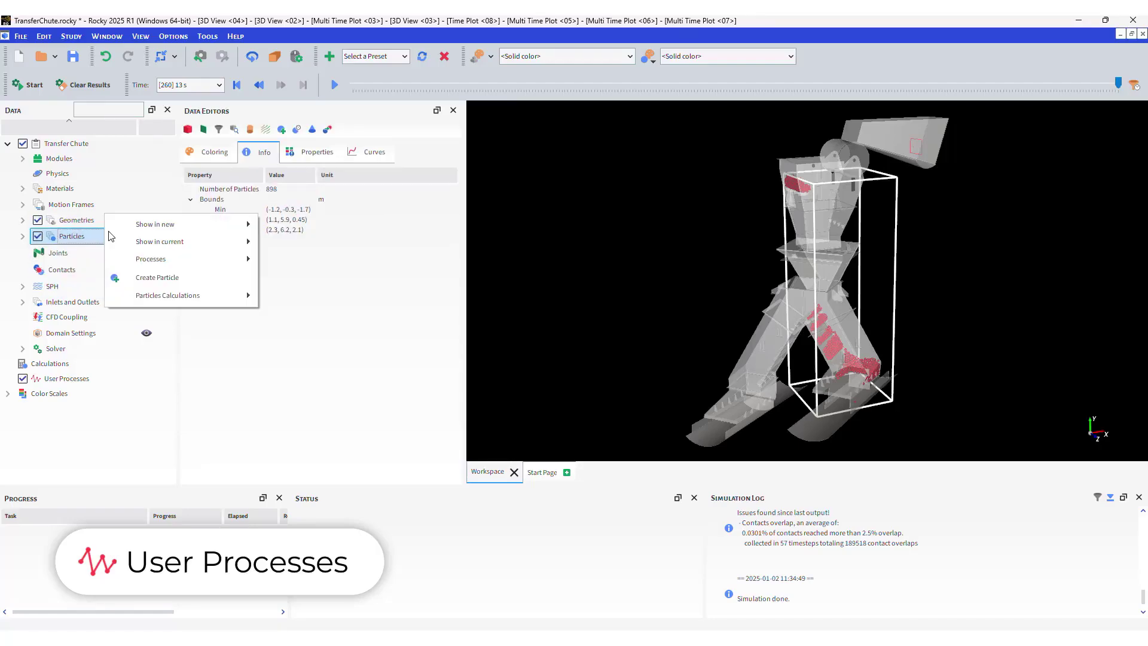
pyautogui.moveTo(208, 260)
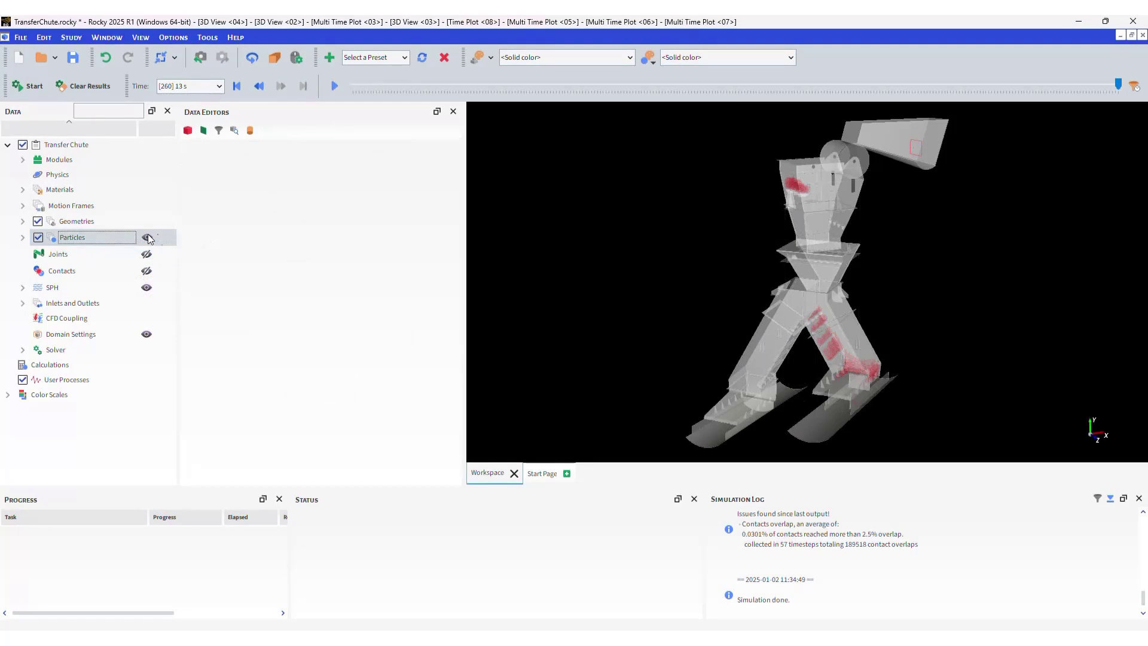
# Add a Cube user process to the Particles
pyautogui.click(121, 239)
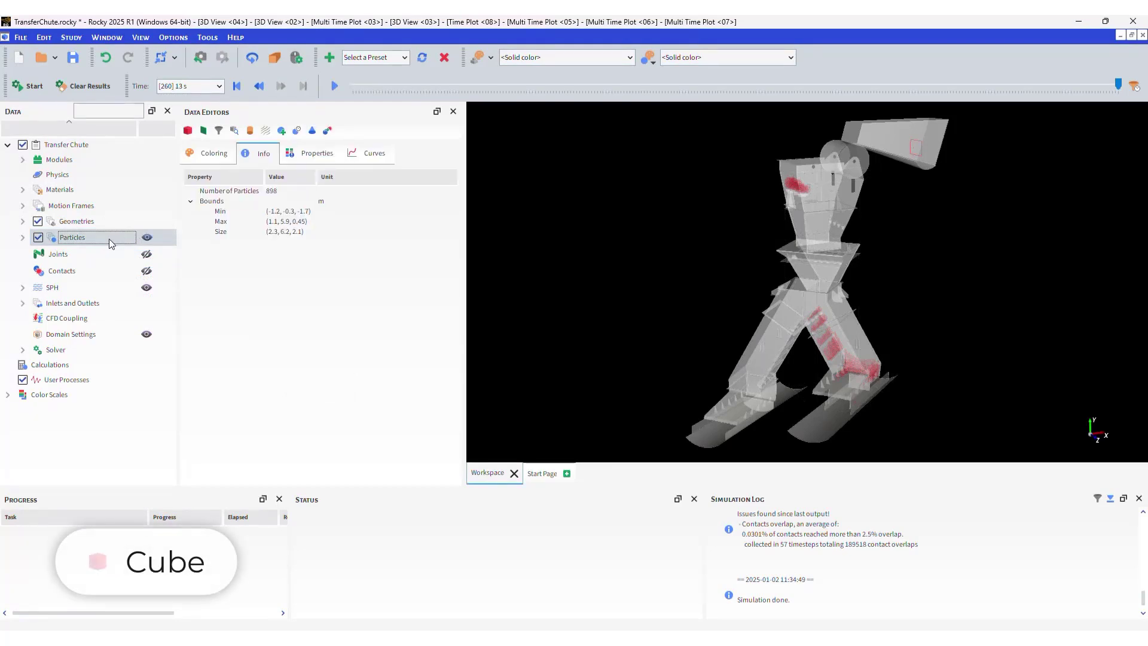
pyautogui.rightClick(150, 244)
pyautogui.moveTo(224, 268)
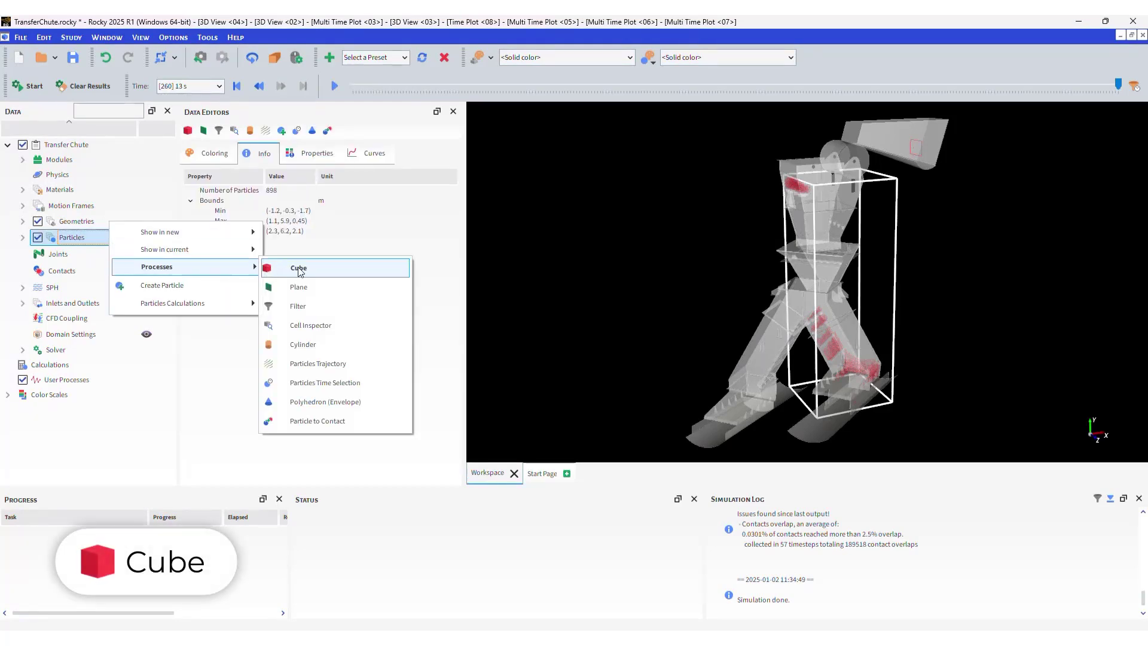
pyautogui.click(329, 270)
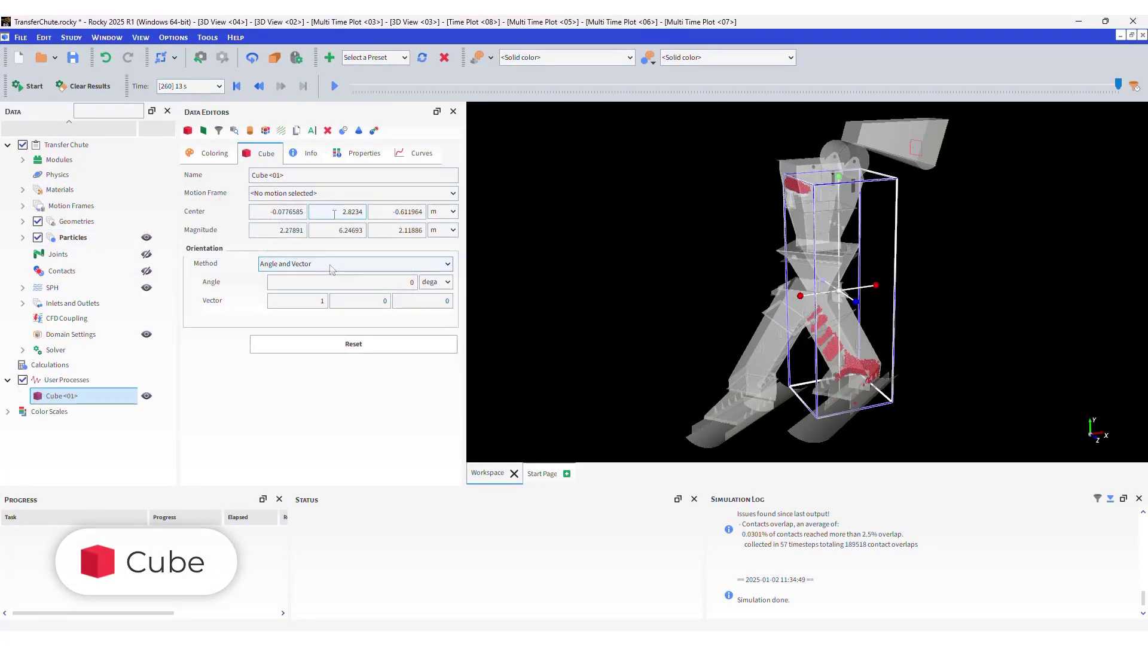
# Set the cube's center Y -0.2, Z 0.1 and magnitude 6, 0.4, 1.2
pyautogui.press('Tab')
pyautogui.write('-0.2')
pyautogui.press('Tab')
pyautogui.write('0.1')
pyautogui.press('Tab')
pyautogui.press('Tab')
pyautogui.write('6')
pyautogui.press('Tab')
pyautogui.write('0.4')
pyautogui.press('Tab')
pyautogui.write('1.2')
pyautogui.press('Tab')
# Switch the cube orientation method to Angles and enter a -7 rotation
pyautogui.click(326, 263)
pyautogui.click(326, 289)
pyautogui.click(307, 317)
pyautogui.write('-7')
pyautogui.press('Tab')
# Finish the cube rotation with 45 and -6, then expand its node and vector display options
pyautogui.write('45')
pyautogui.press('Tab')
pyautogui.write('-6')
pyautogui.click(216, 154)
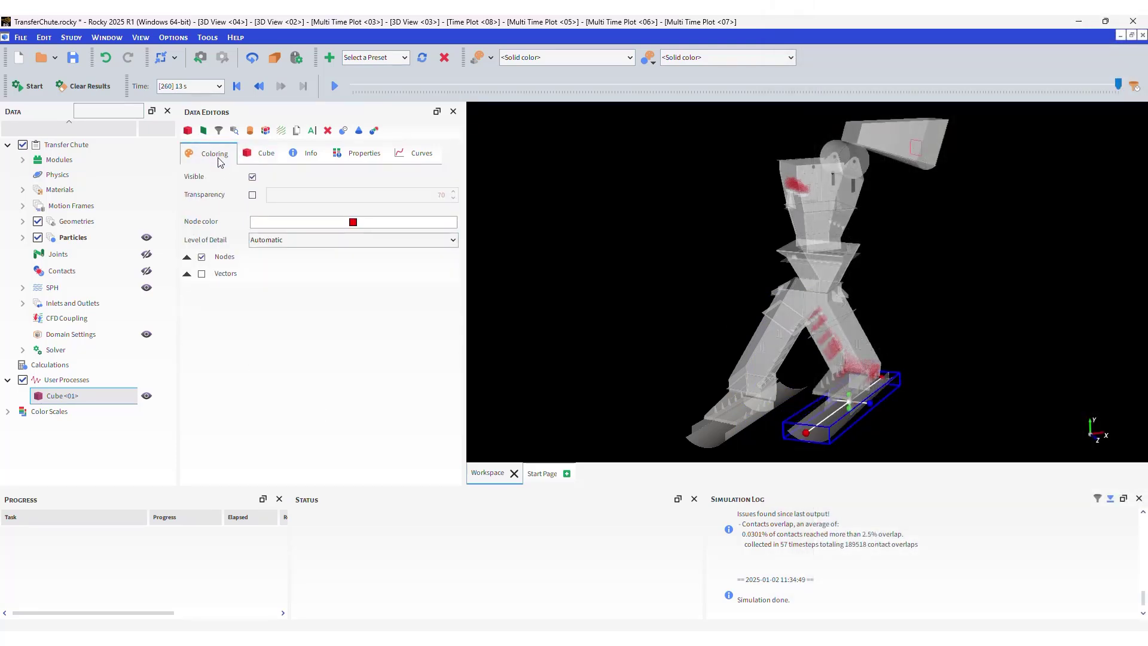
pyautogui.click(186, 257)
pyautogui.click(187, 315)
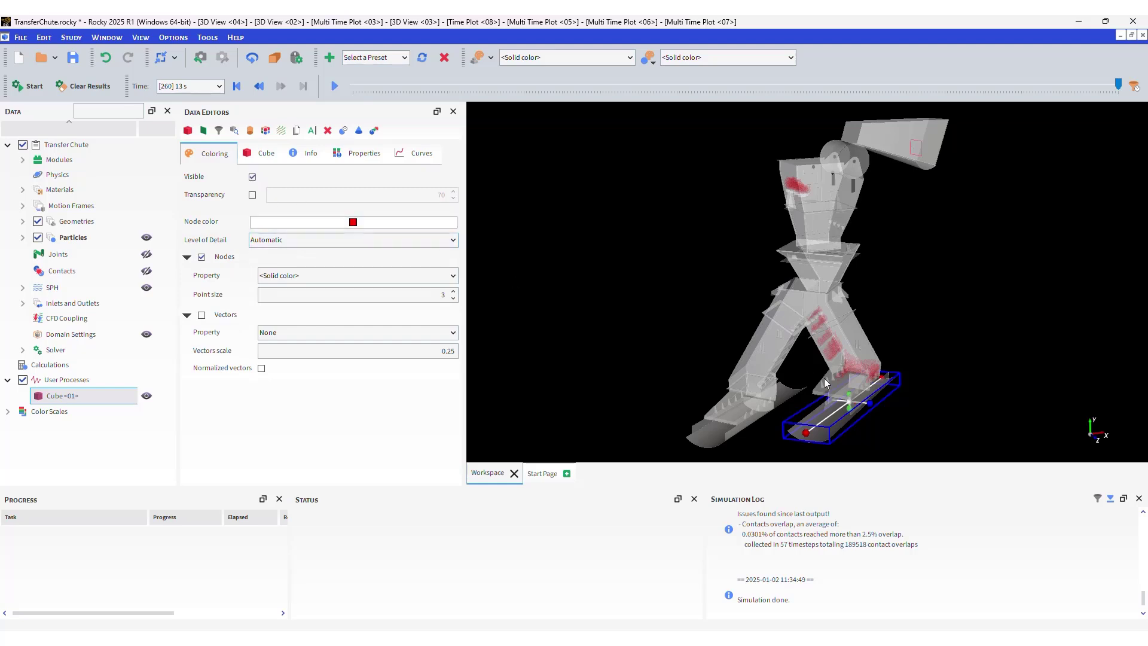
# Rewind the simulation to about 3.15 s, play it, and deselect Cube <01>
pyautogui.scroll(3, 828, 385)
pyautogui.moveTo(801, 335); pyautogui.dragTo(834, 263, button='middle')
pyautogui.scroll(2, 837, 264)
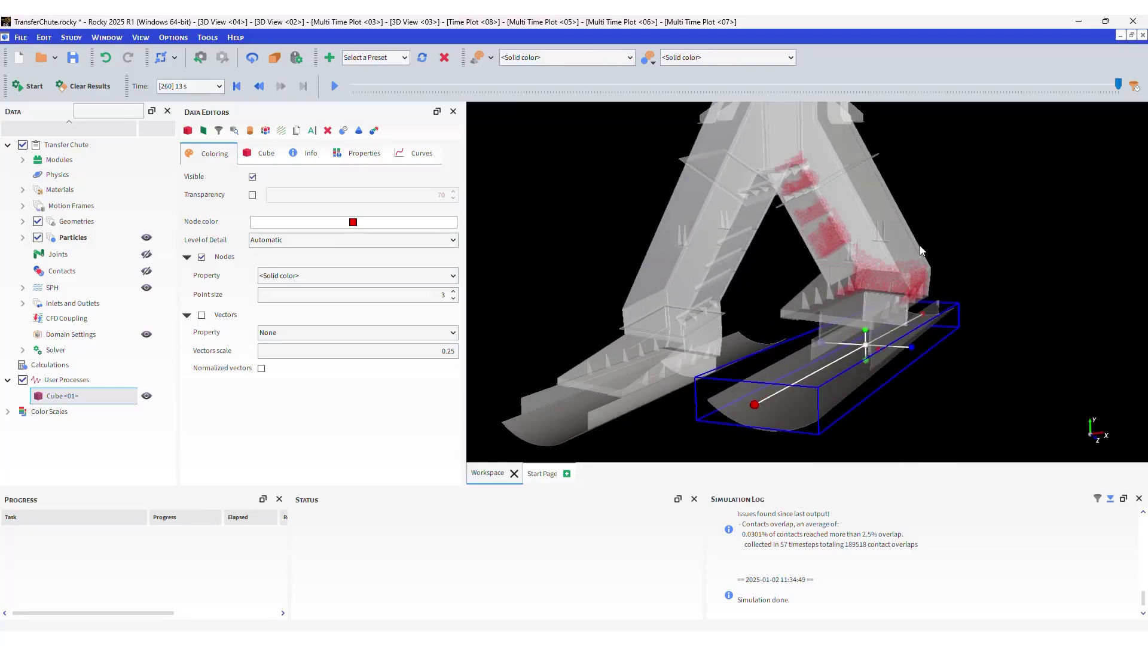
pyautogui.moveTo(1118, 86); pyautogui.dragTo(512, 94)
pyautogui.click(335, 86)
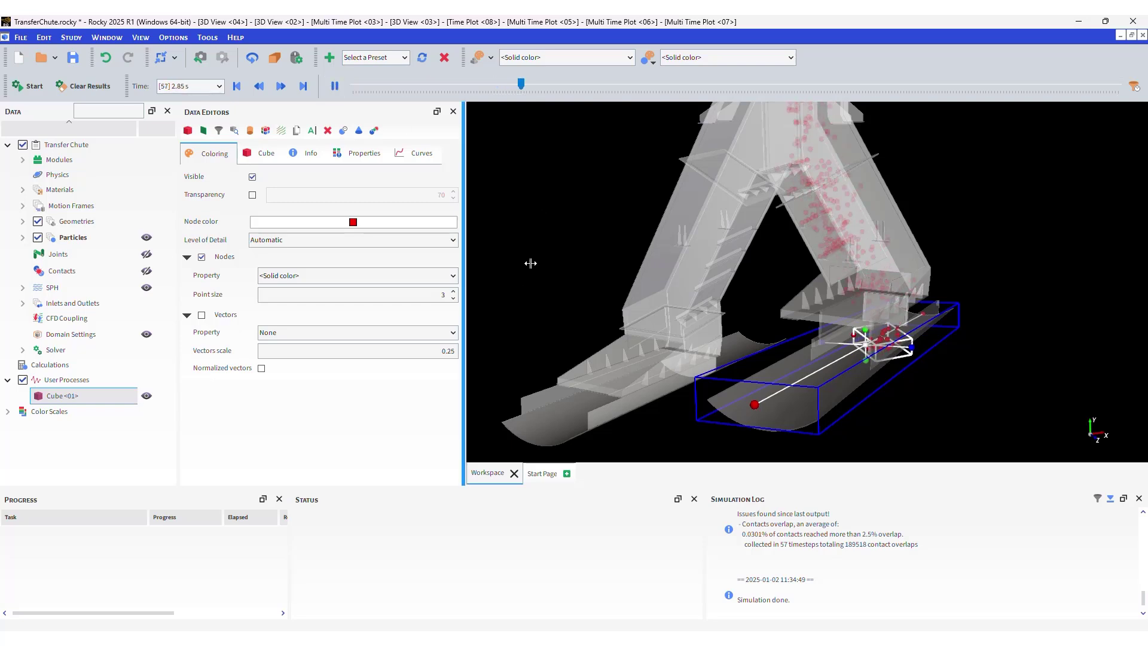
pyautogui.click(64, 454)
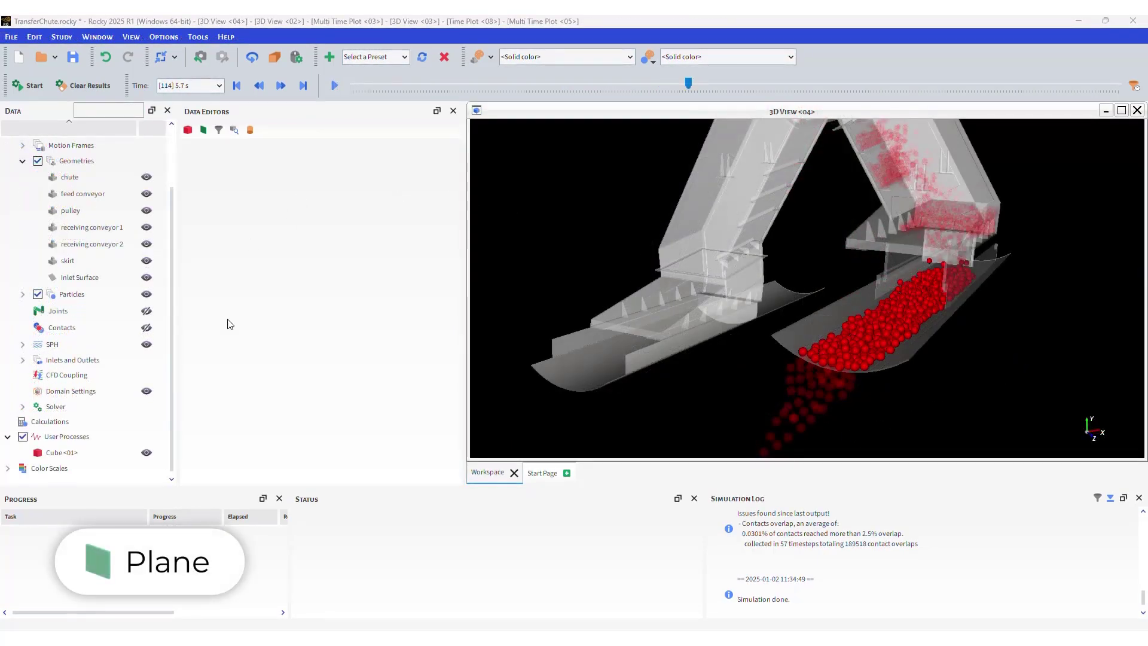
# Add a plane process under Cube <01> and name it Left
pyautogui.rightClick(104, 454)
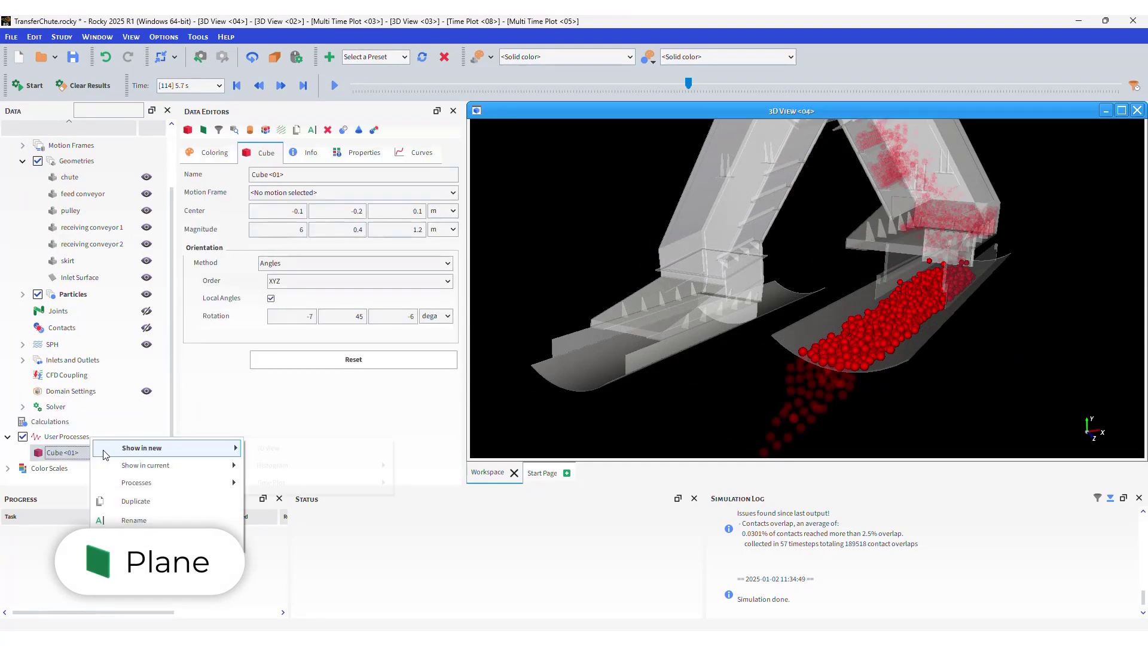
pyautogui.moveTo(149, 482)
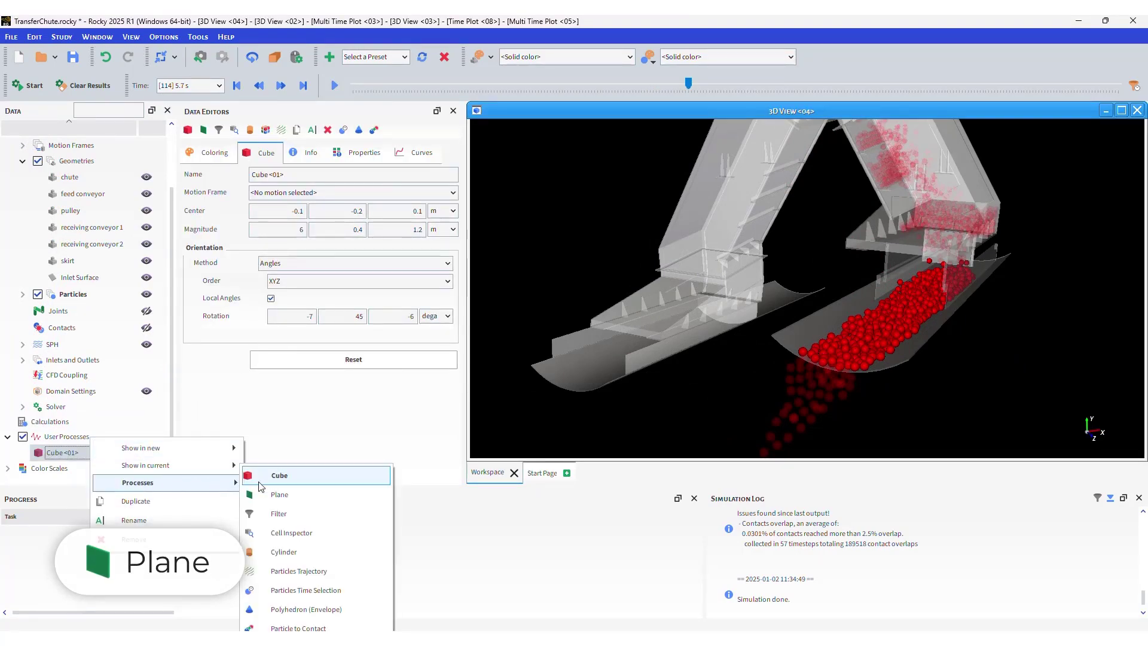
pyautogui.click(286, 495)
pyautogui.click(267, 154)
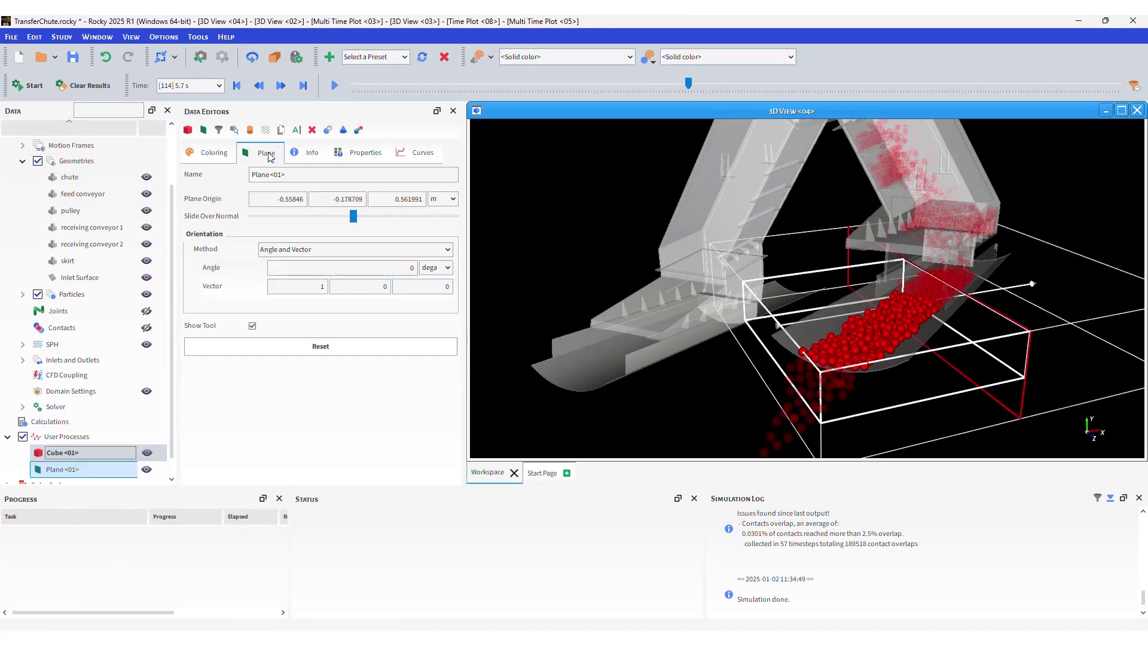
pyautogui.tripleClick(287, 174)
pyautogui.write('Left')
pyautogui.press('Tab')
# Set the Left plane's origin to 0, 0, 0, angle -45° and vector 0, 1, 0
pyautogui.write('0')
pyautogui.press('Tab')
pyautogui.write('0')
pyautogui.press('Tab')
pyautogui.write('0')
pyautogui.click(328, 268)
pyautogui.click(307, 289)
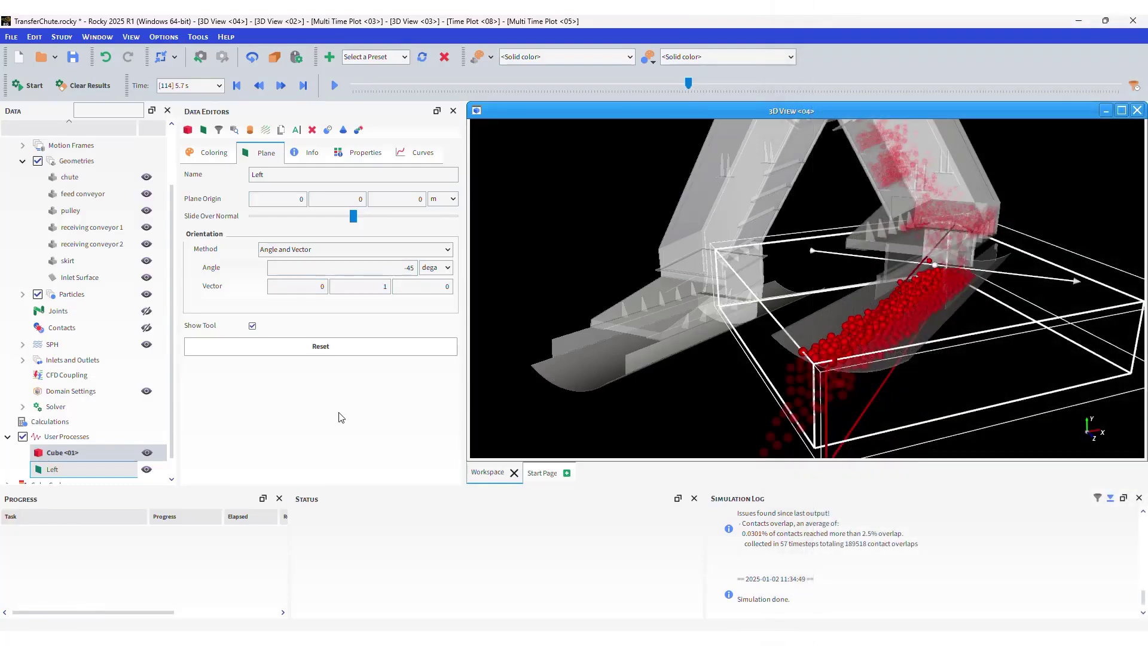
# Color the Left plane's captured particles orange
pyautogui.click(218, 156)
pyautogui.click(278, 221)
pyautogui.click(505, 263)
pyautogui.click(686, 444)
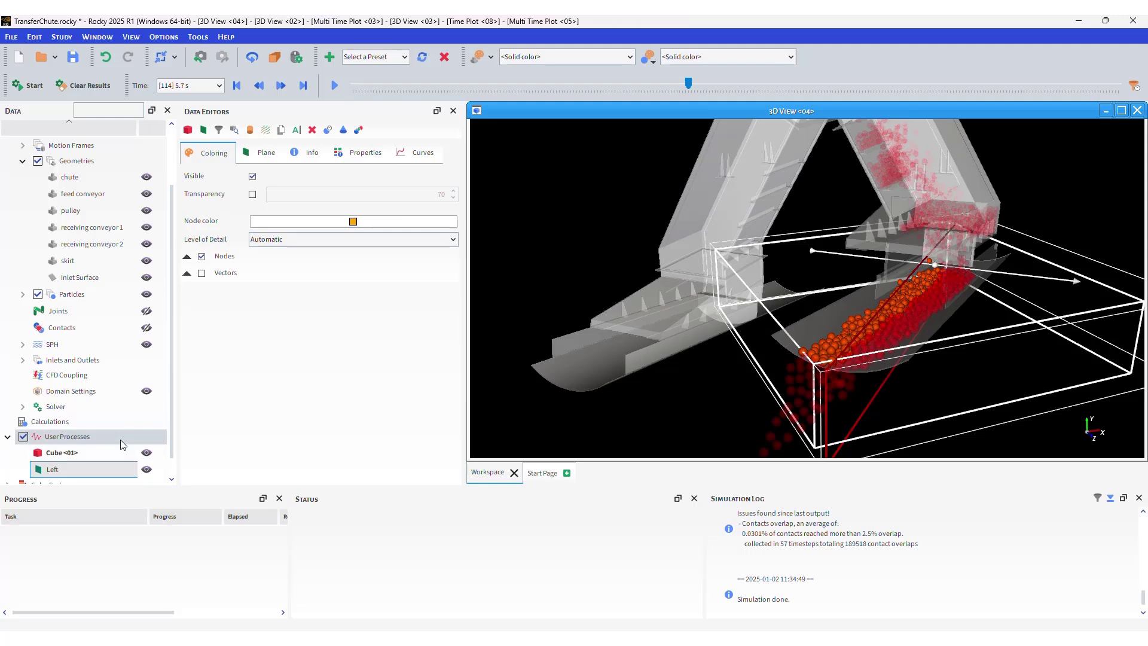
# Duplicate the Left plane, rename the copy Right, and set its angle to 135°
pyautogui.rightClick(96, 471)
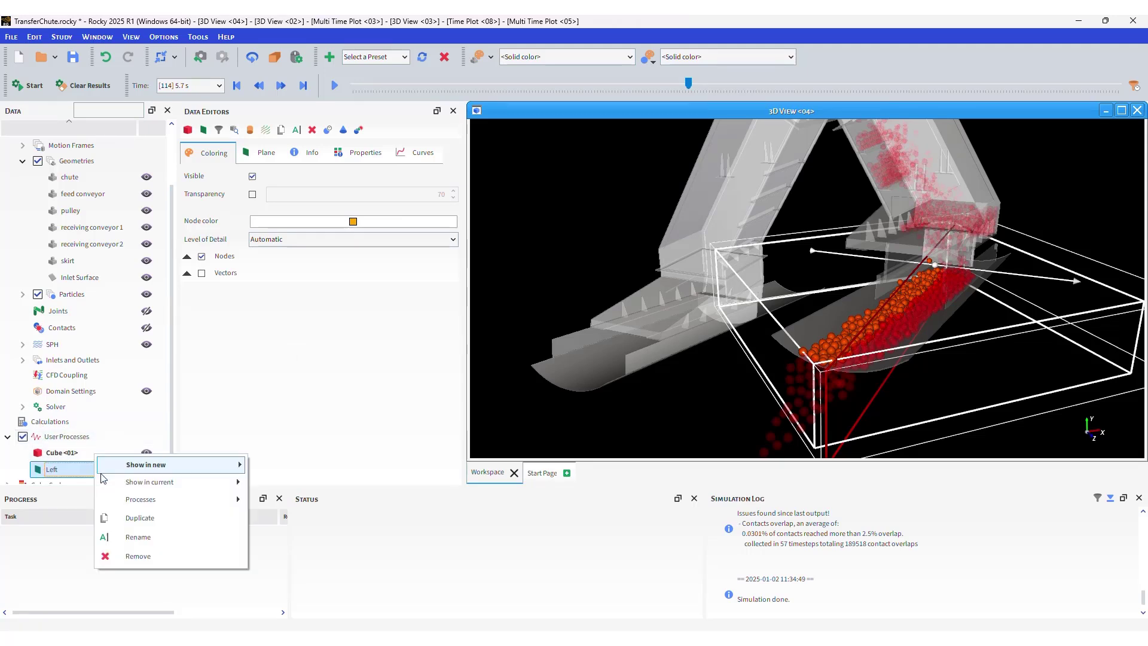
pyautogui.click(138, 518)
pyautogui.click(263, 152)
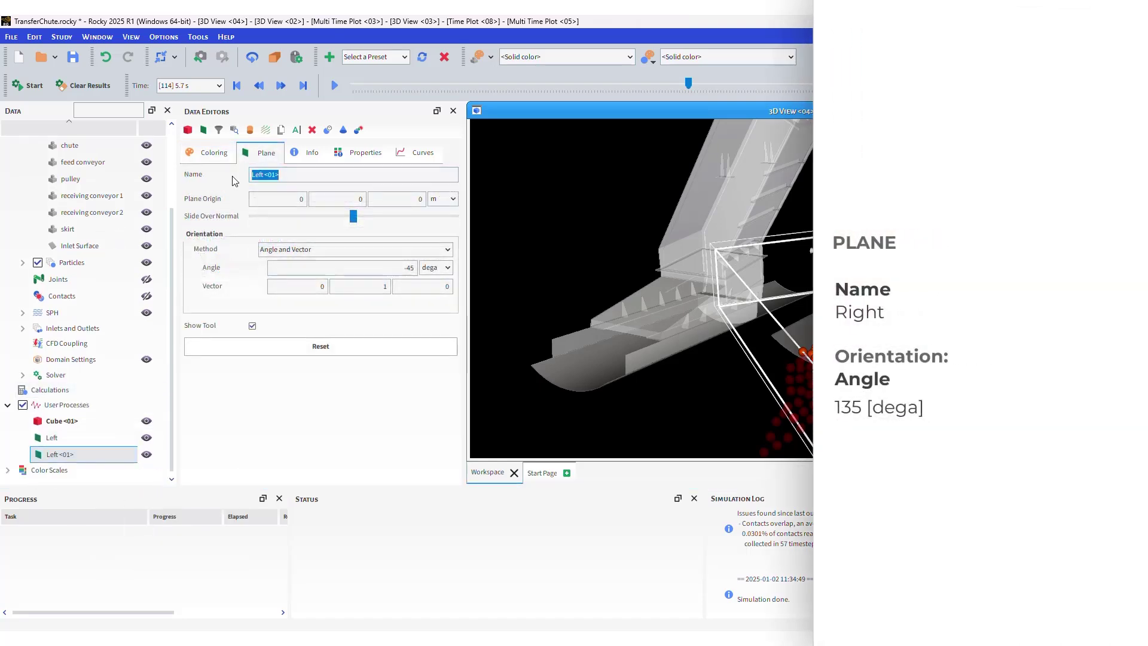
pyautogui.write('Right')
pyautogui.doubleClick(394, 267)
pyautogui.write('135')
pyautogui.press('Return')
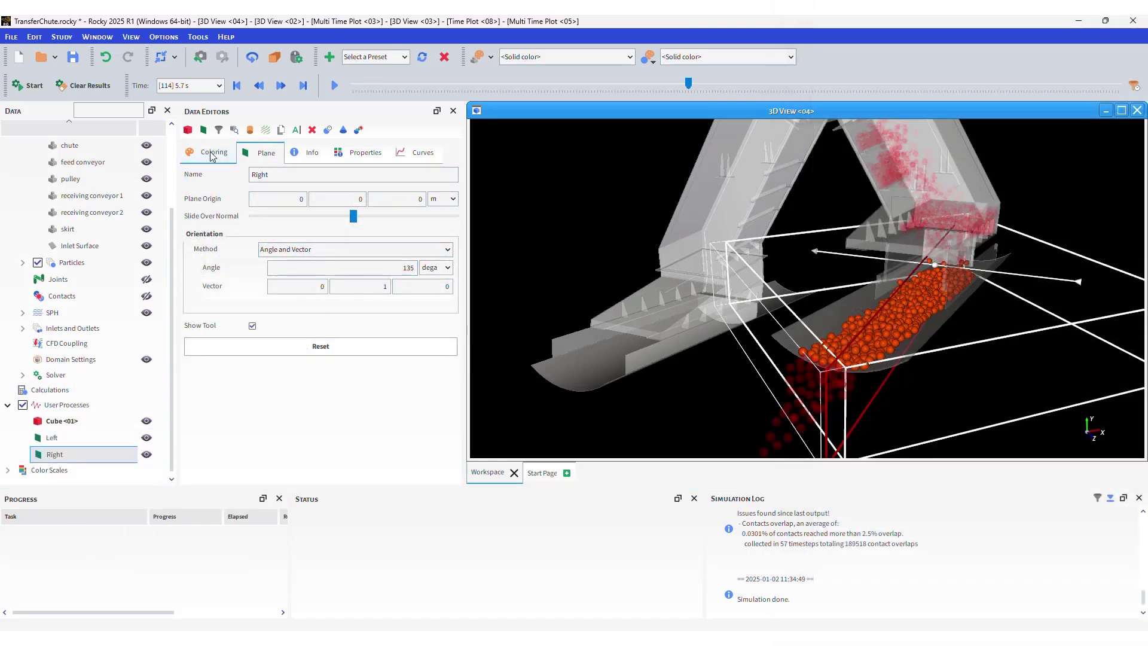
# Colour the Right plane's particles green and hide the cube process
pyautogui.click(209, 152)
pyautogui.click(359, 221)
pyautogui.click(489, 220)
pyautogui.click(689, 444)
pyautogui.click(146, 421)
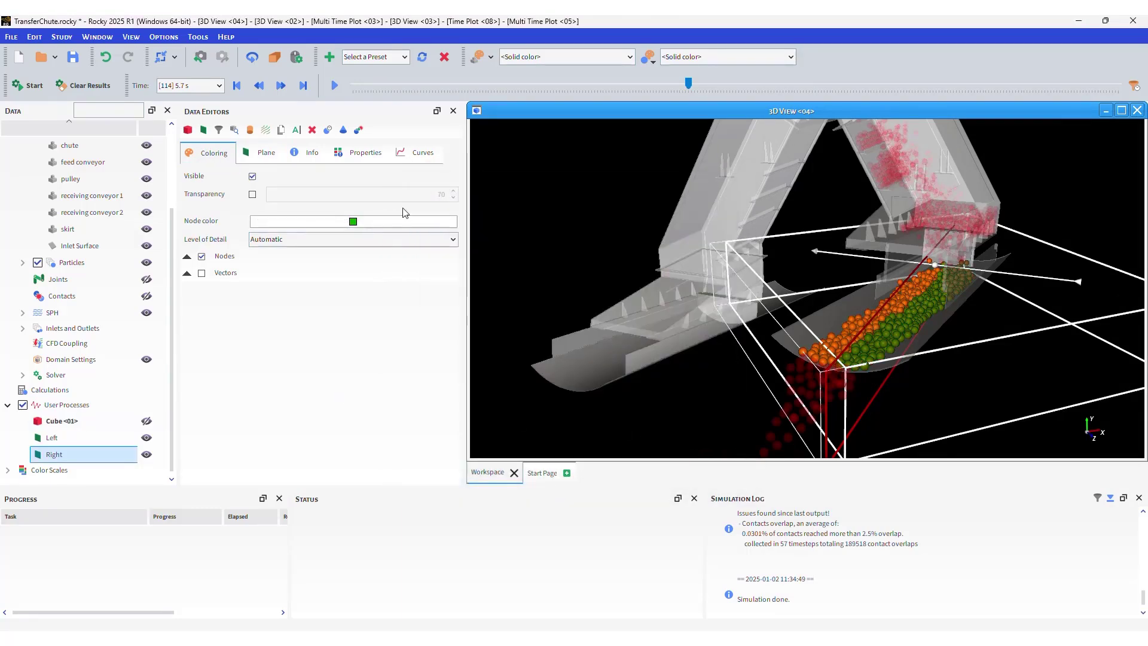
# Play the animation and pause it at 6.9 s
pyautogui.click(335, 86)
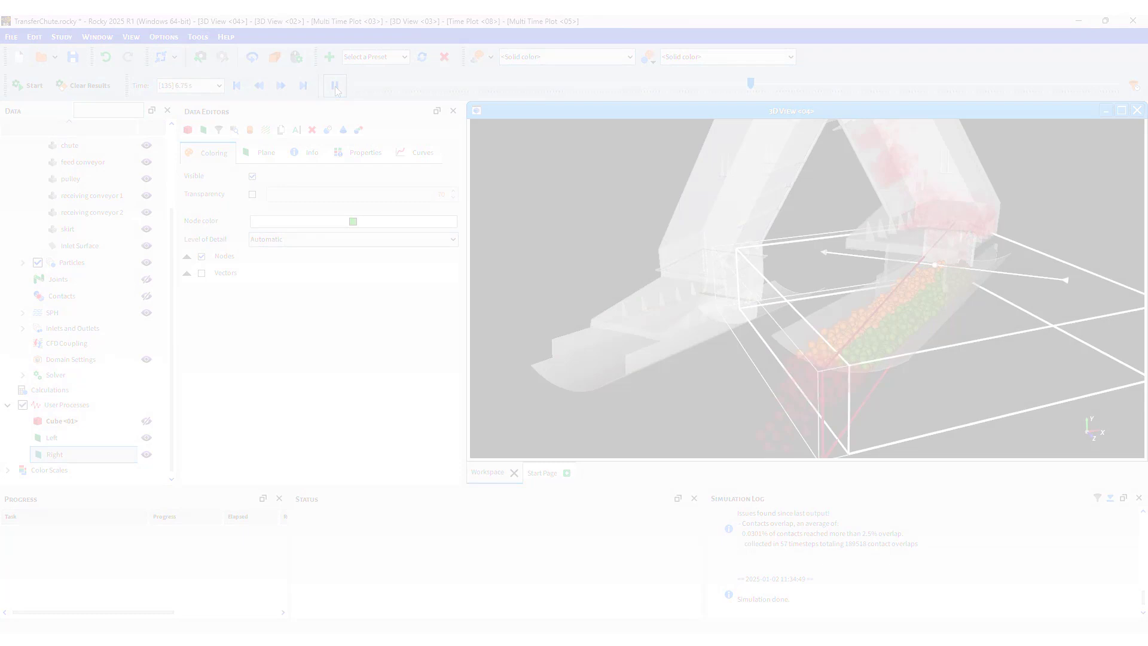
pyautogui.click(335, 85)
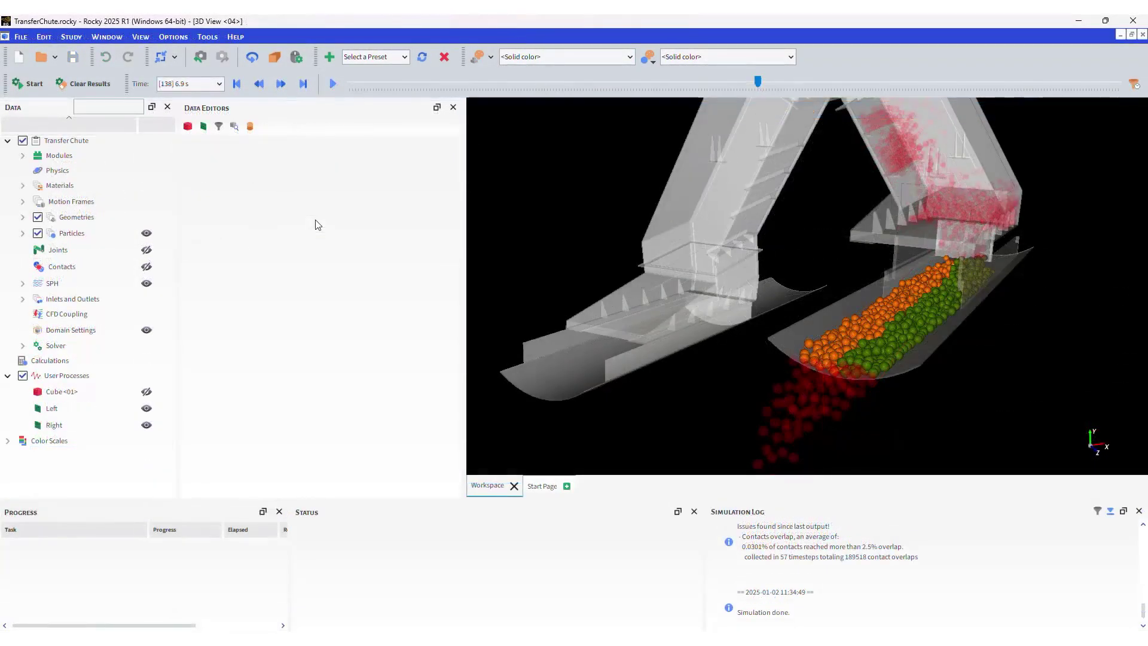
# Create a new time plot window, maximized to fill the workspace
pyautogui.click(114, 40)
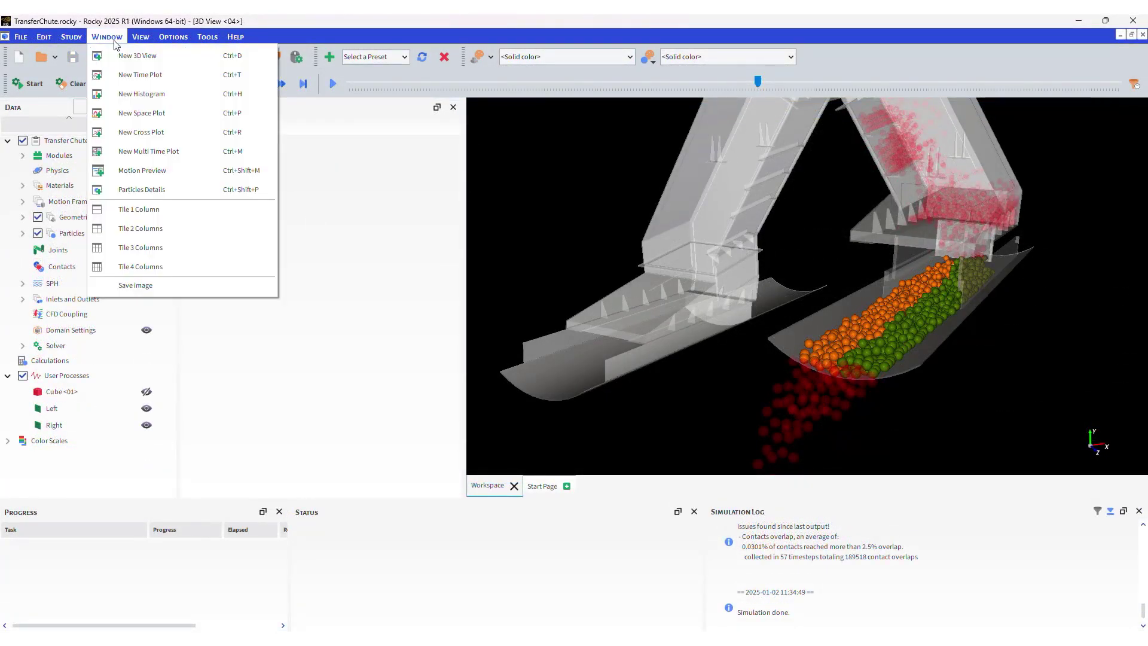
pyautogui.click(196, 82)
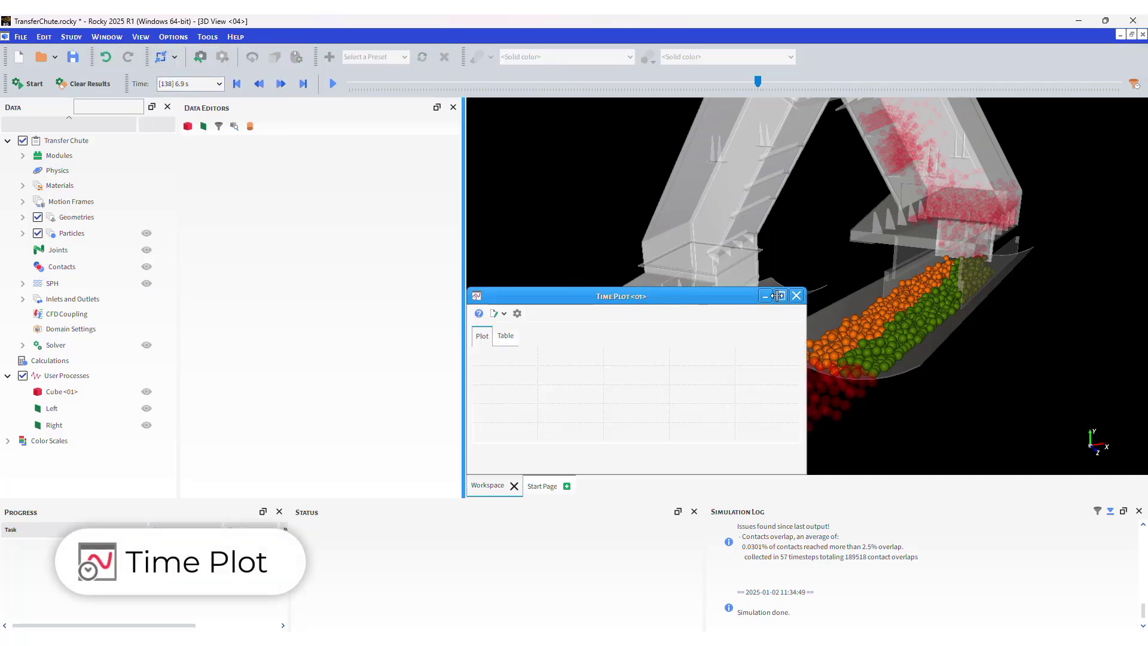
pyautogui.click(781, 295)
# Plot the Sum of Particle Mass over time for the Left and Right planes
pyautogui.click(99, 406)
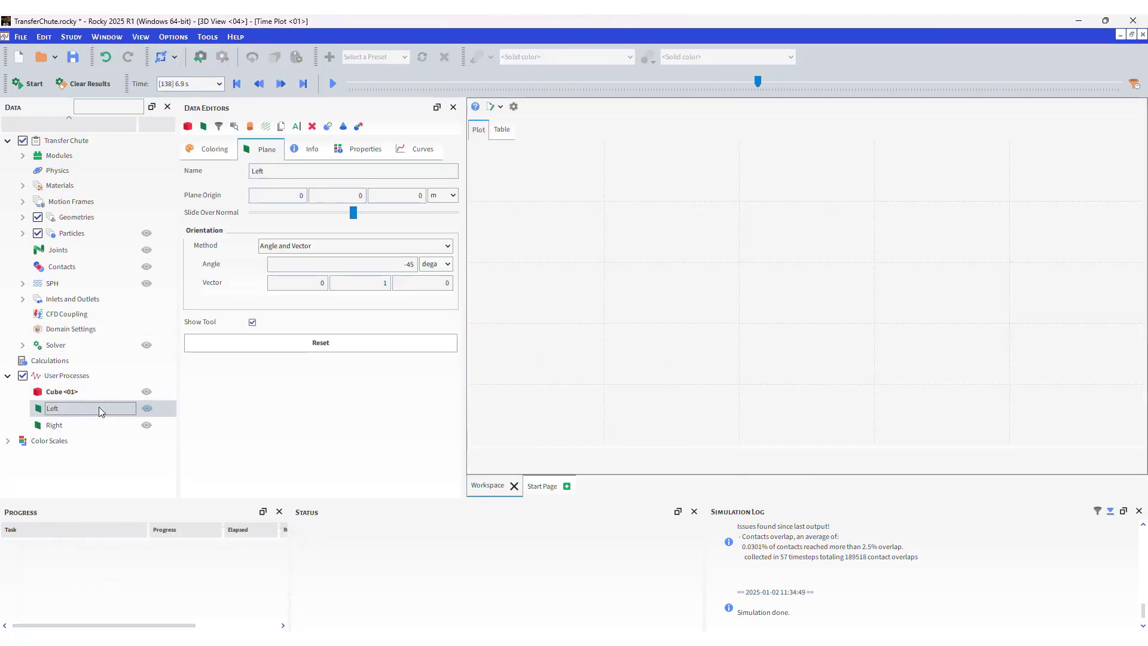
pyautogui.keyDown('ctrl'); pyautogui.click(102, 423); pyautogui.keyUp('ctrl')
pyautogui.click(361, 154)
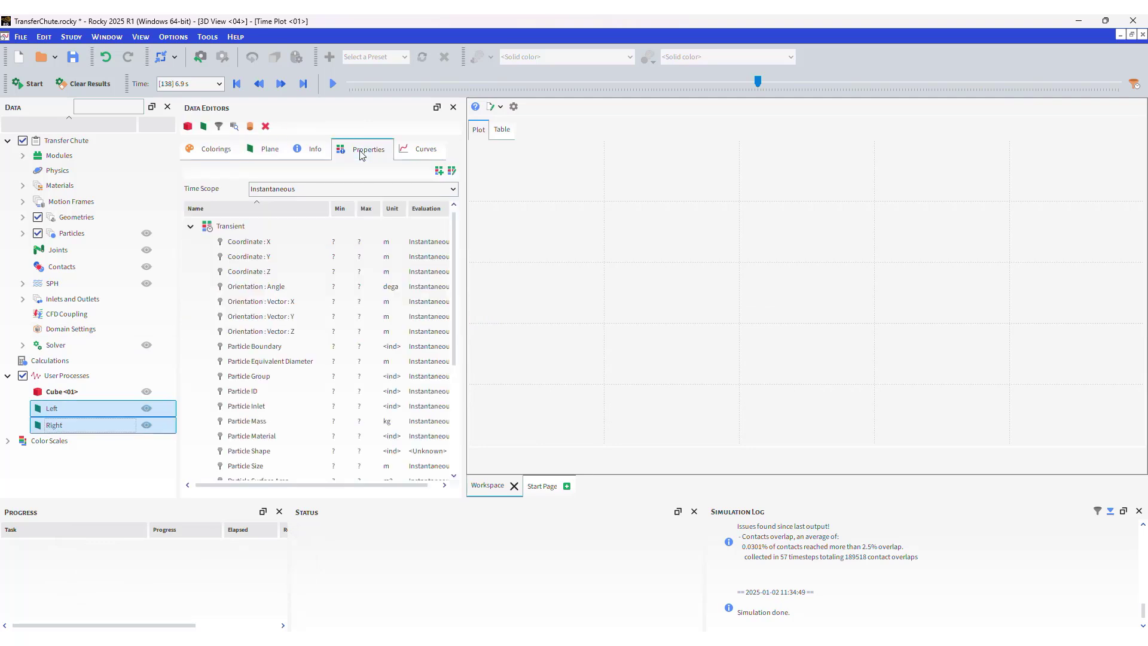
pyautogui.moveTo(300, 421); pyautogui.dragTo(778, 288)
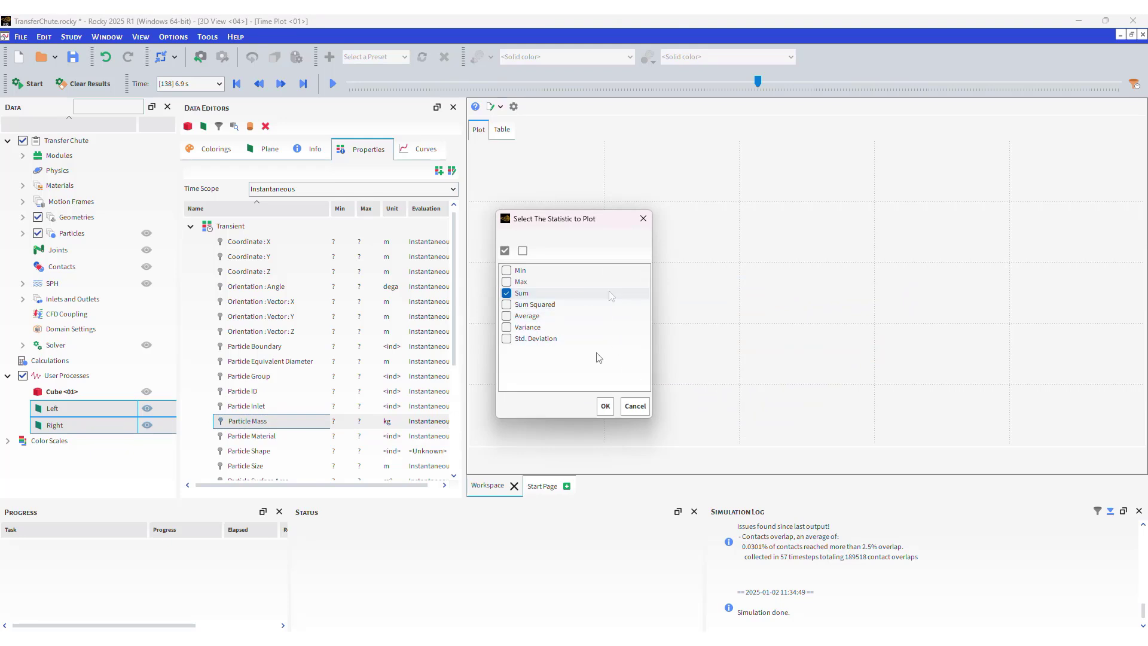
pyautogui.click(605, 407)
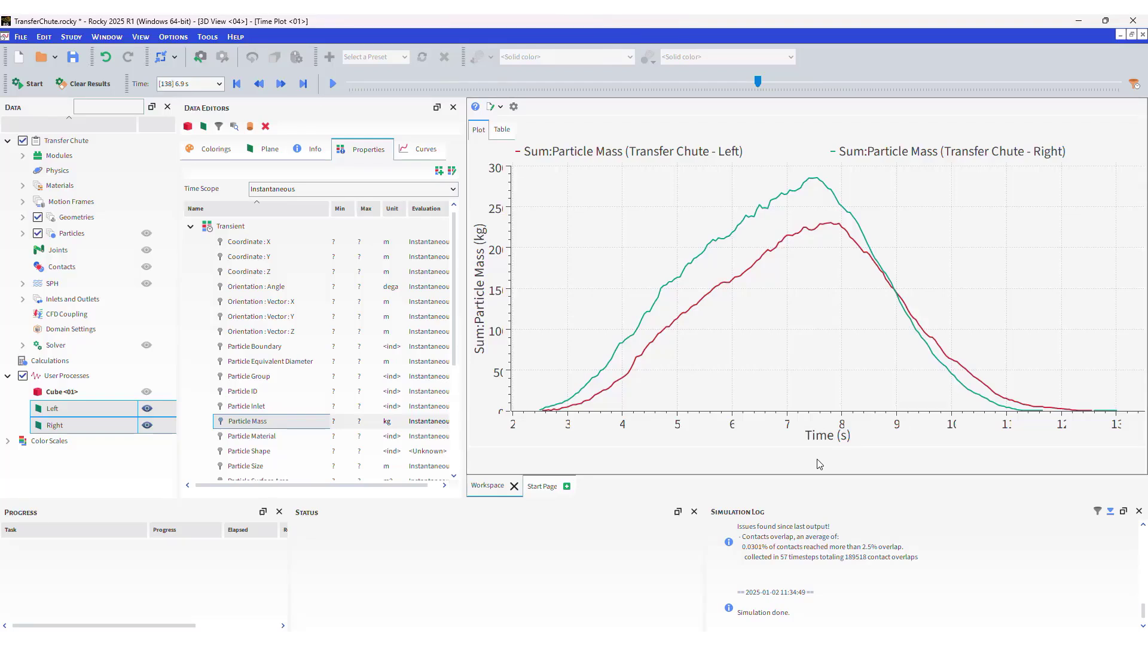
# Export the time plot at window size as TimePlot.png and open the saved image
pyautogui.rightClick(805, 347)
pyautogui.moveTo(828, 359)
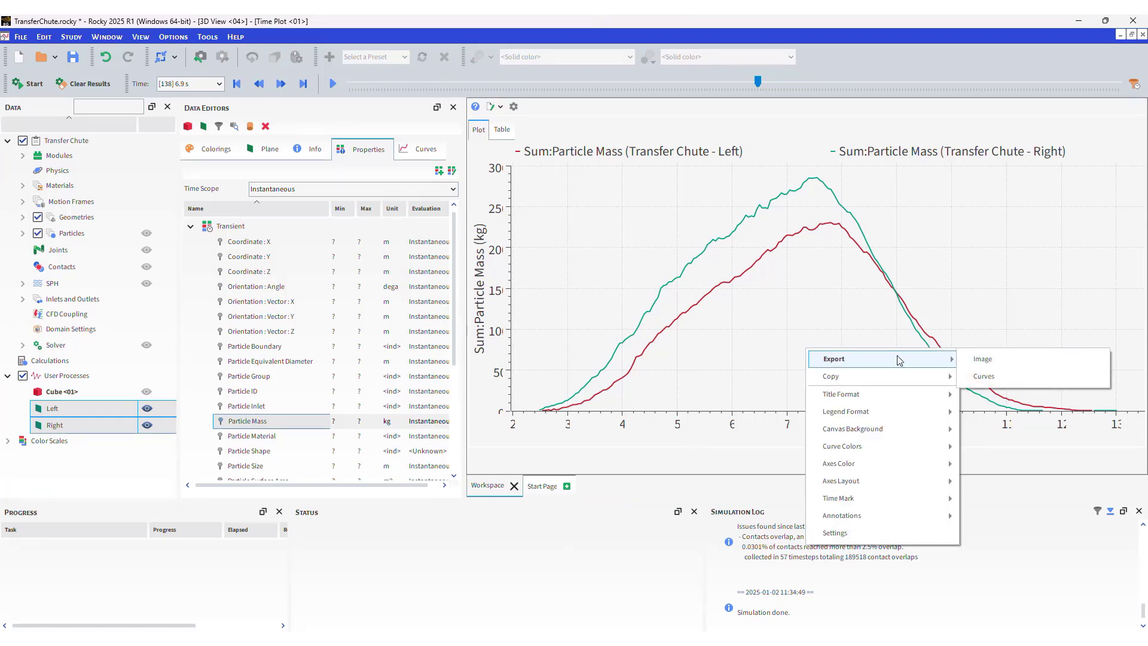
pyautogui.click(1018, 364)
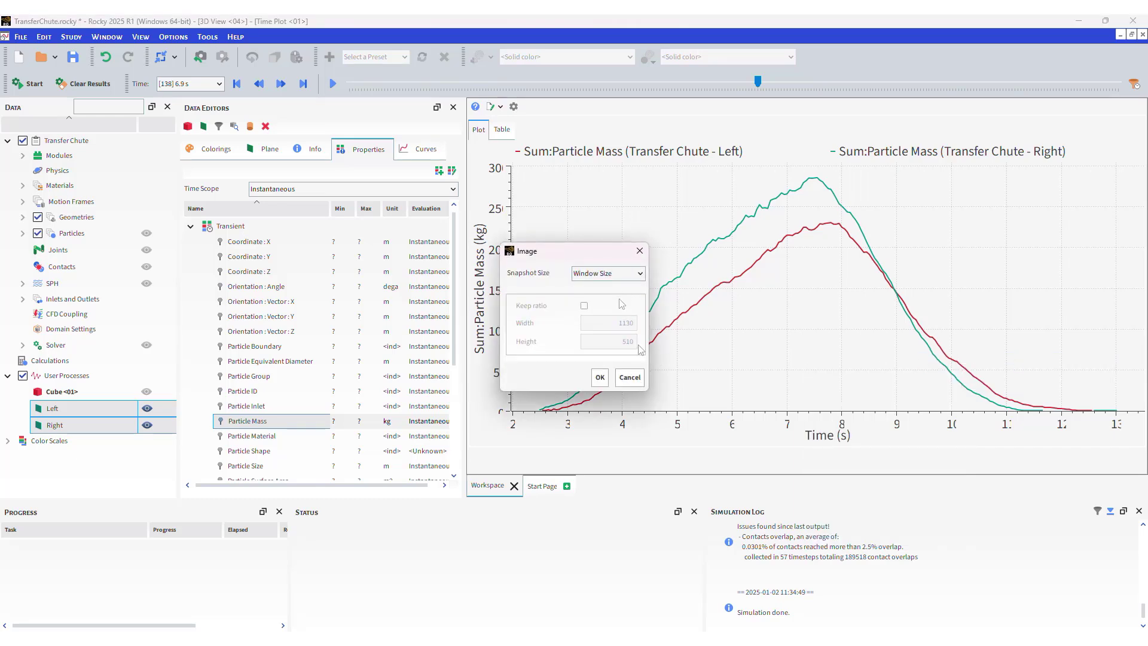
pyautogui.click(602, 379)
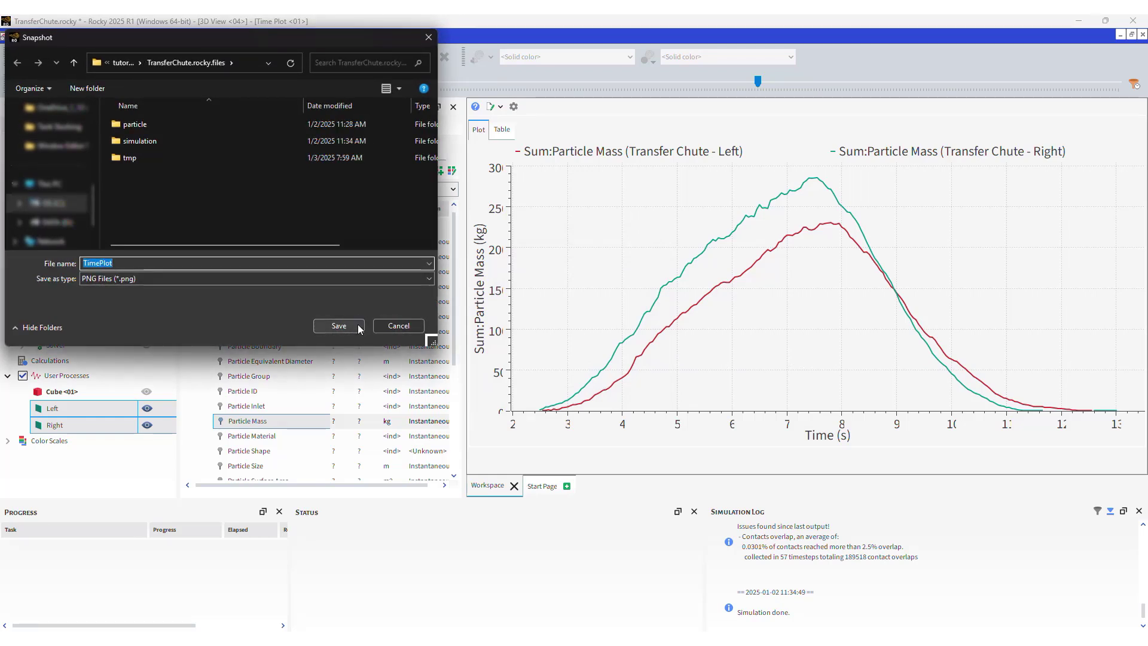
pyautogui.click(338, 325)
pyautogui.click(629, 341)
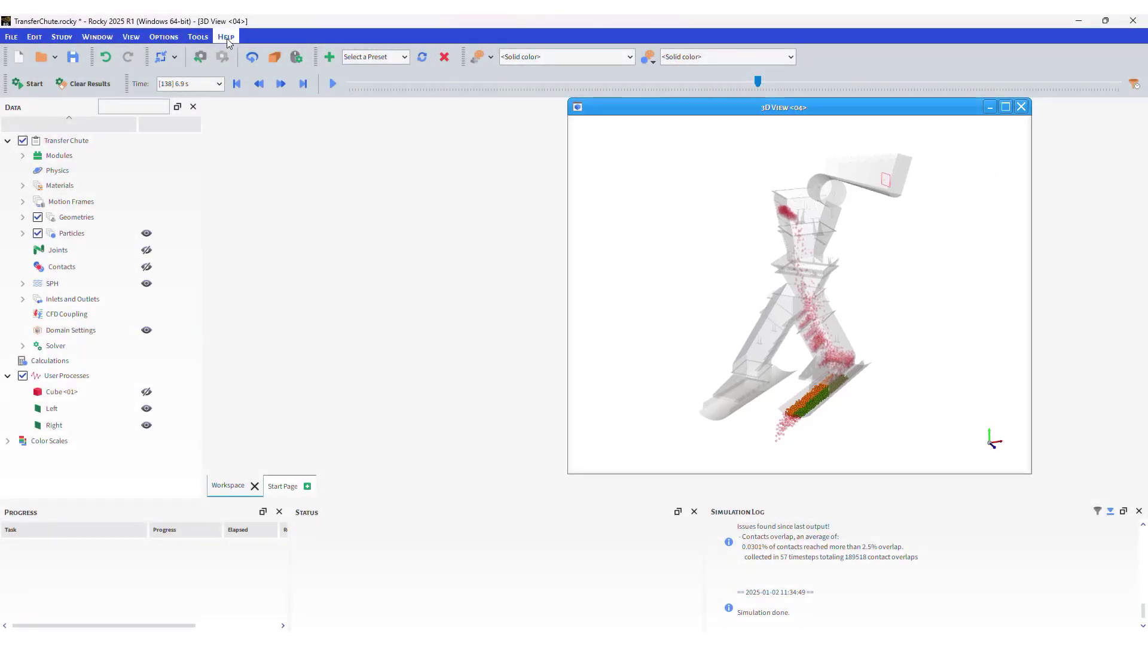
# Bring up the Help menu's list of product manuals
pyautogui.click(227, 38)
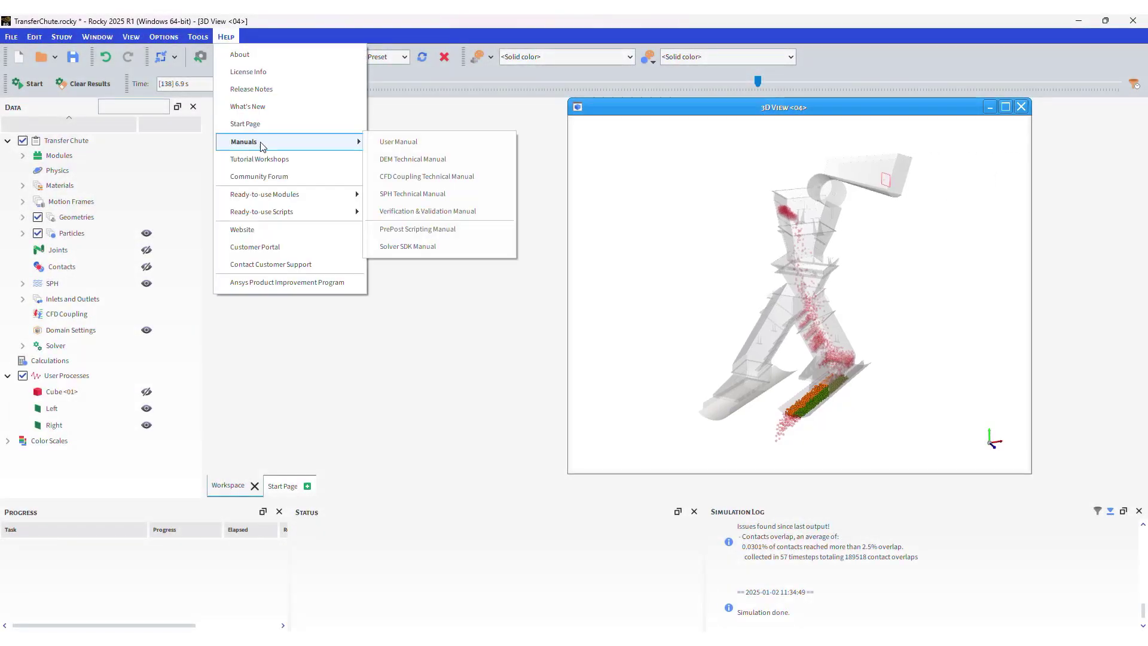